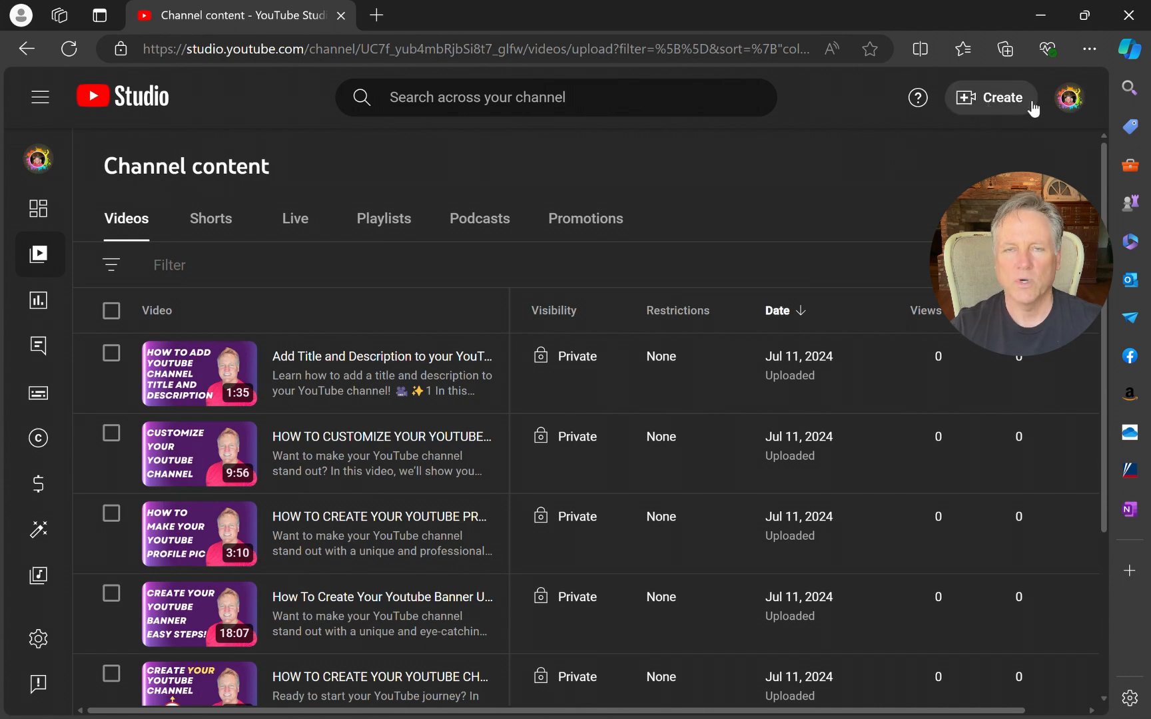
Step: Upload the video file "HOW TO CREATE YOUR YOUTUBE PROFILE PICTURE" to the channel as a new video
{"action": "left_click", "coordinate": [1000, 103]}
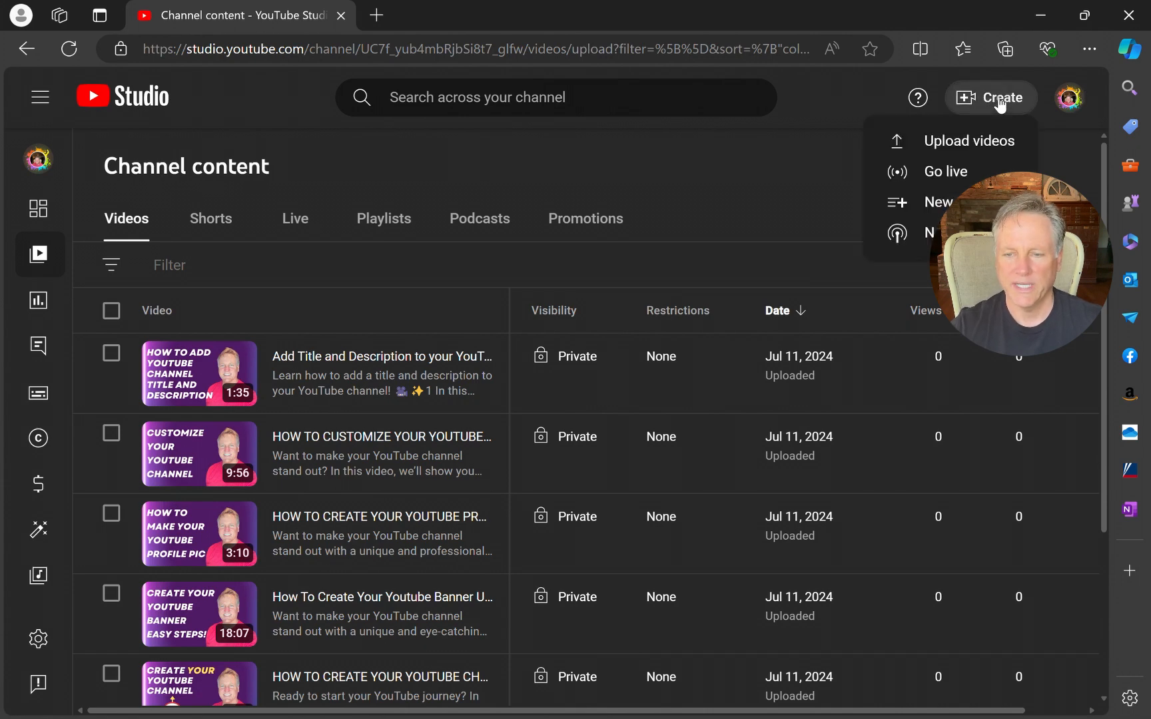
{"action": "left_click", "coordinate": [975, 142]}
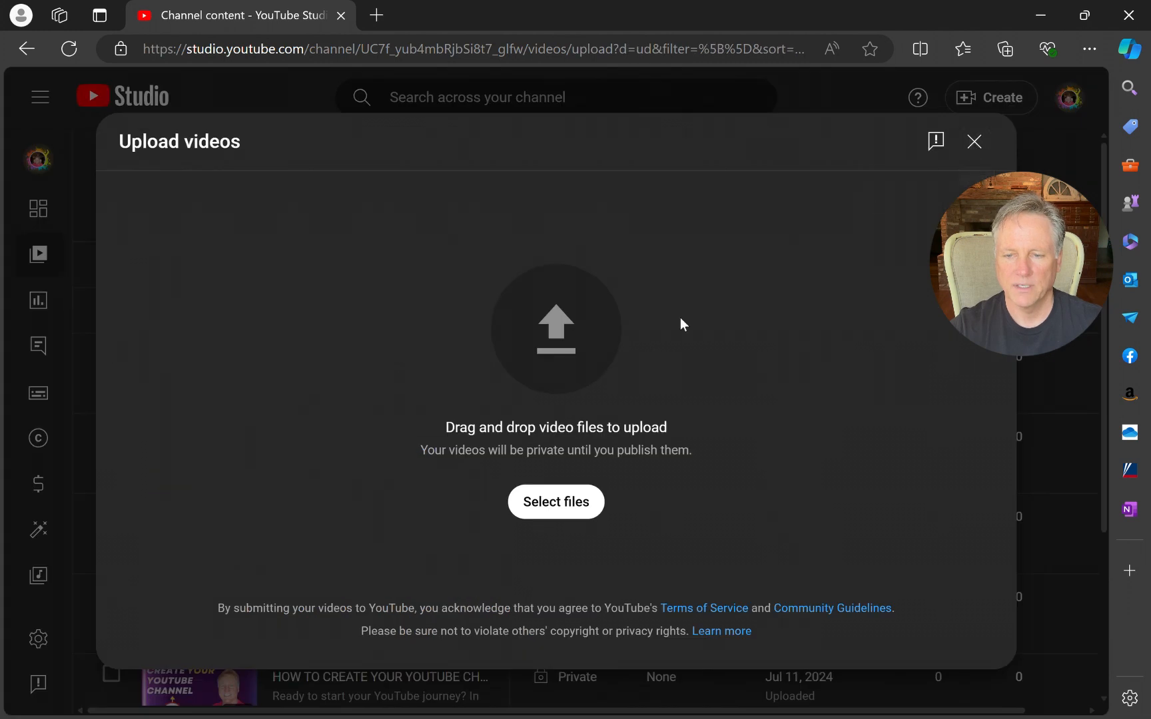
{"action": "left_click", "coordinate": [556, 506]}
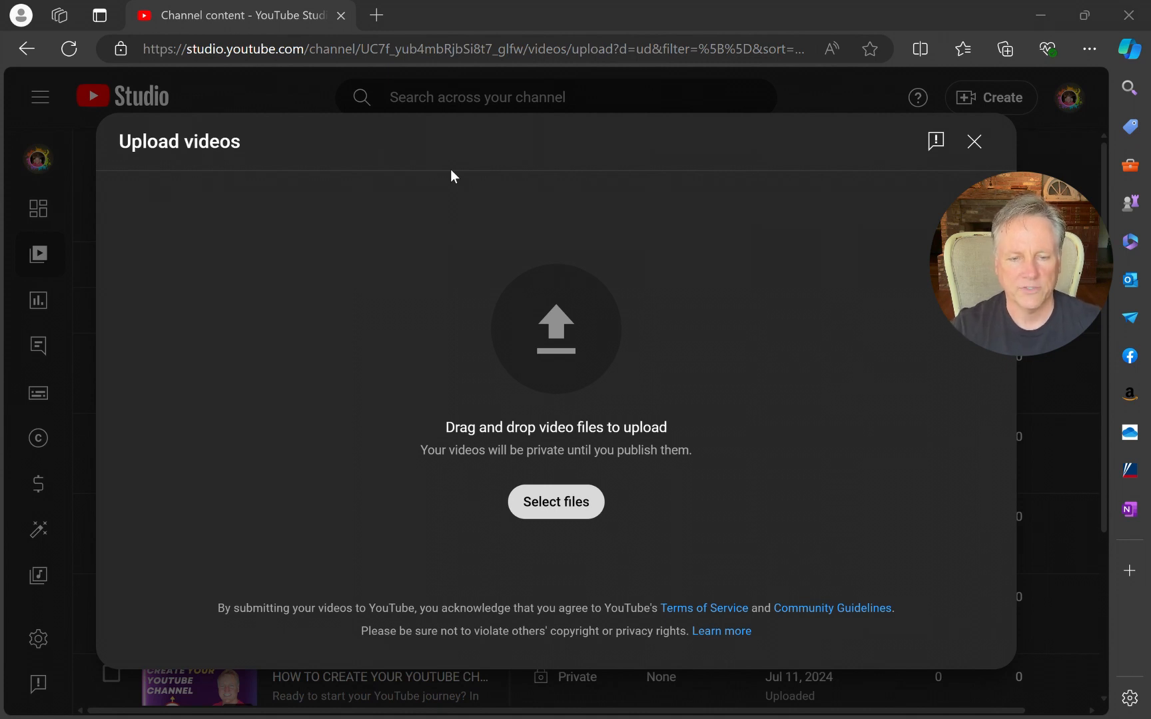
{"action": "left_click", "coordinate": [443, 427]}
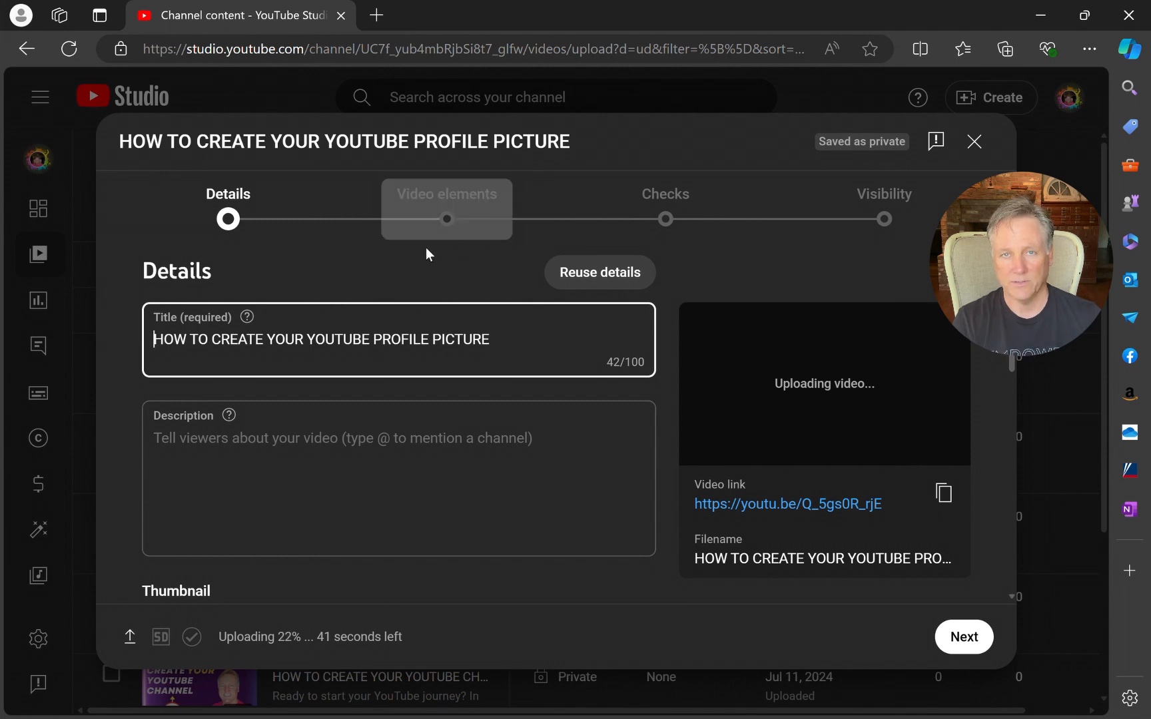
Step: Append "STEP BY STEP" to the end of the video title
{"action": "left_click", "coordinate": [506, 346]}
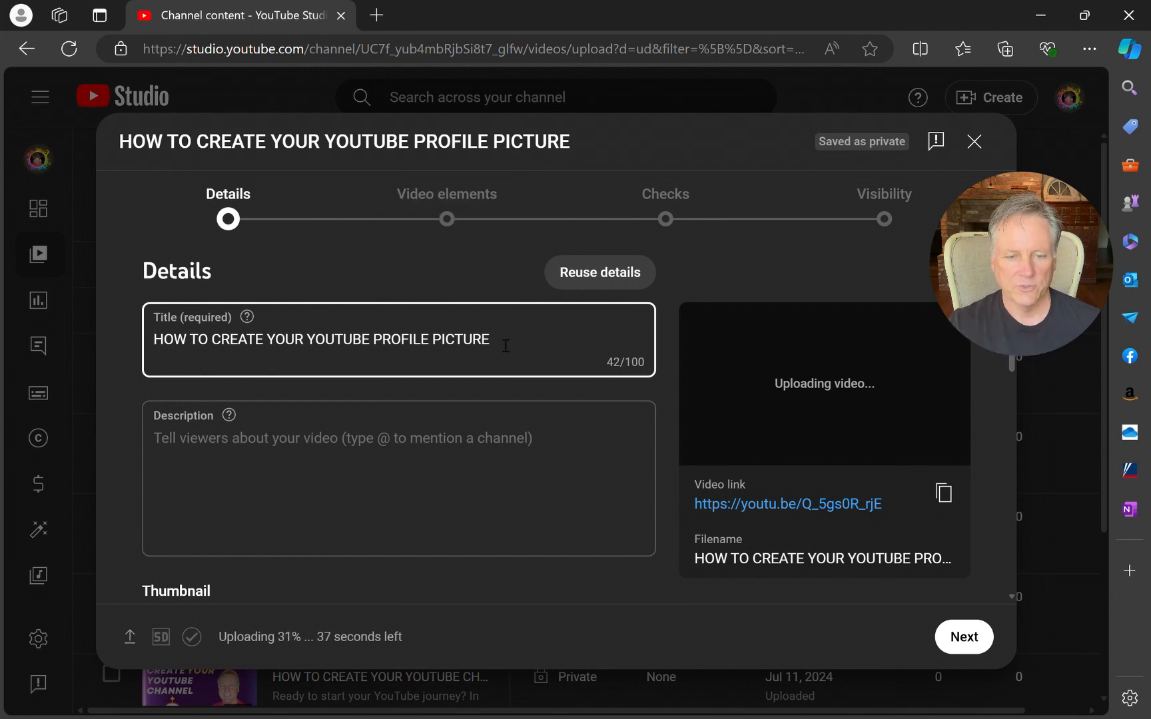
{"action": "type", "text": "St"}
{"action": "key", "text": "BackSpace"}
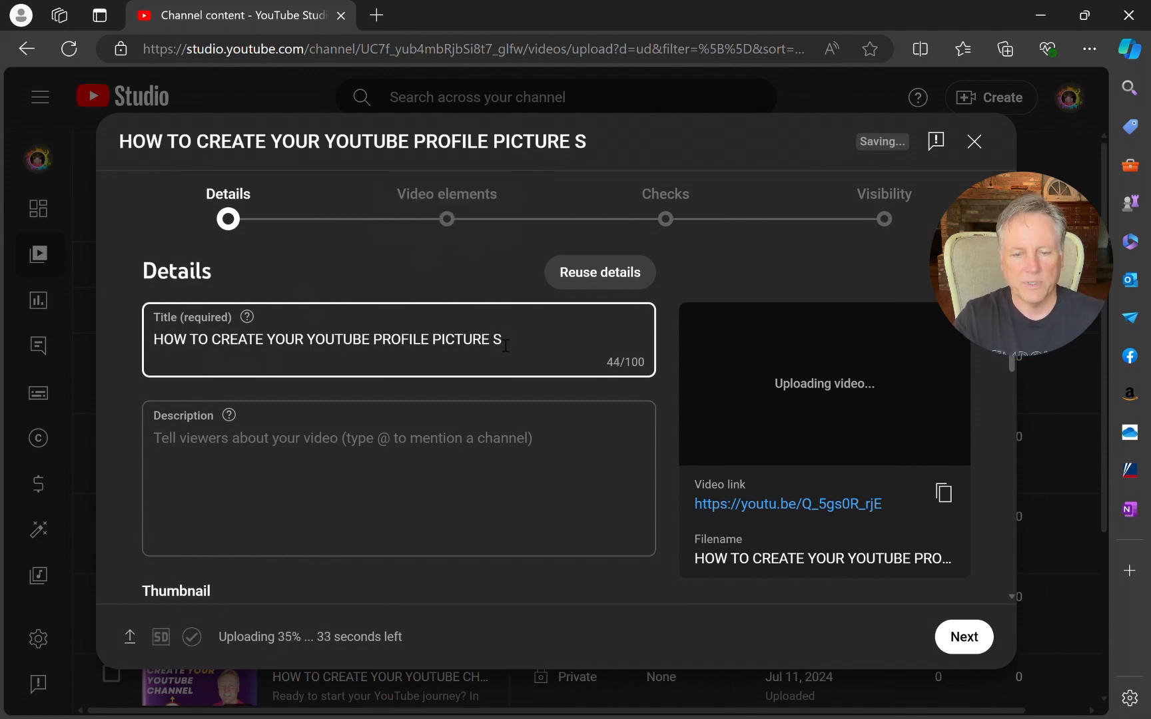
{"action": "type", "text": "TEP BY STEP"}
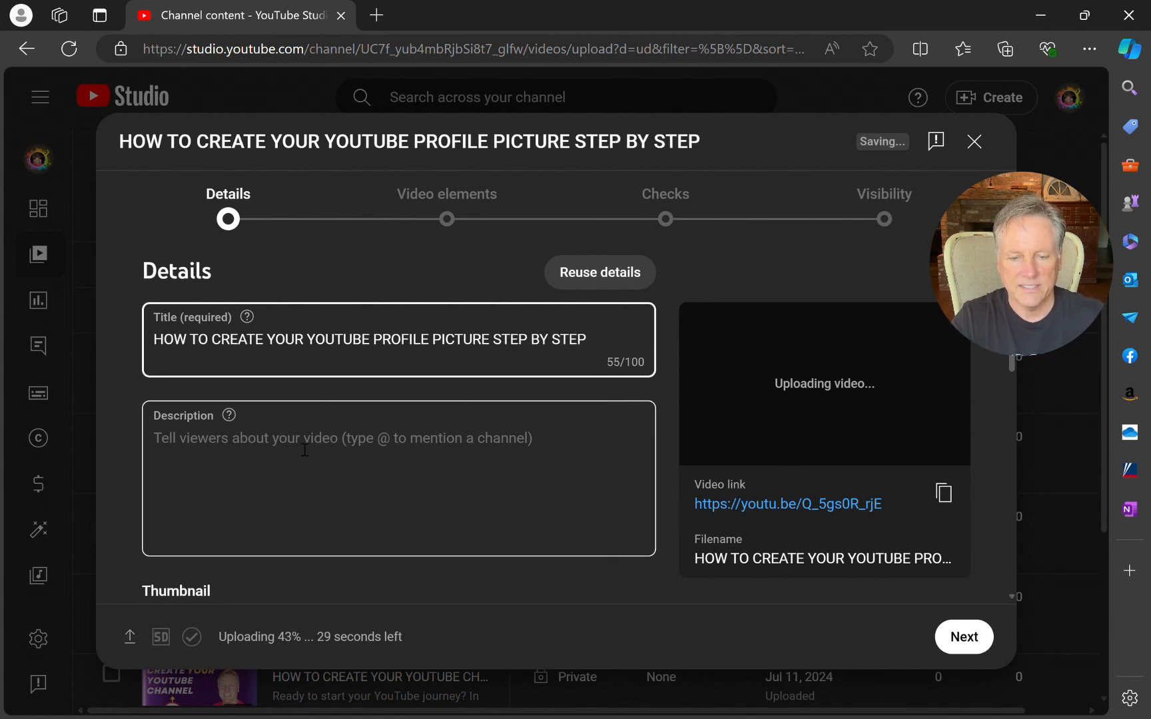
Step: Write a description saying the video details step by step how to create a YouTube profile picture, plus a line asking viewers to subscribe for other helpful videos
{"action": "left_click", "coordinate": [333, 455]}
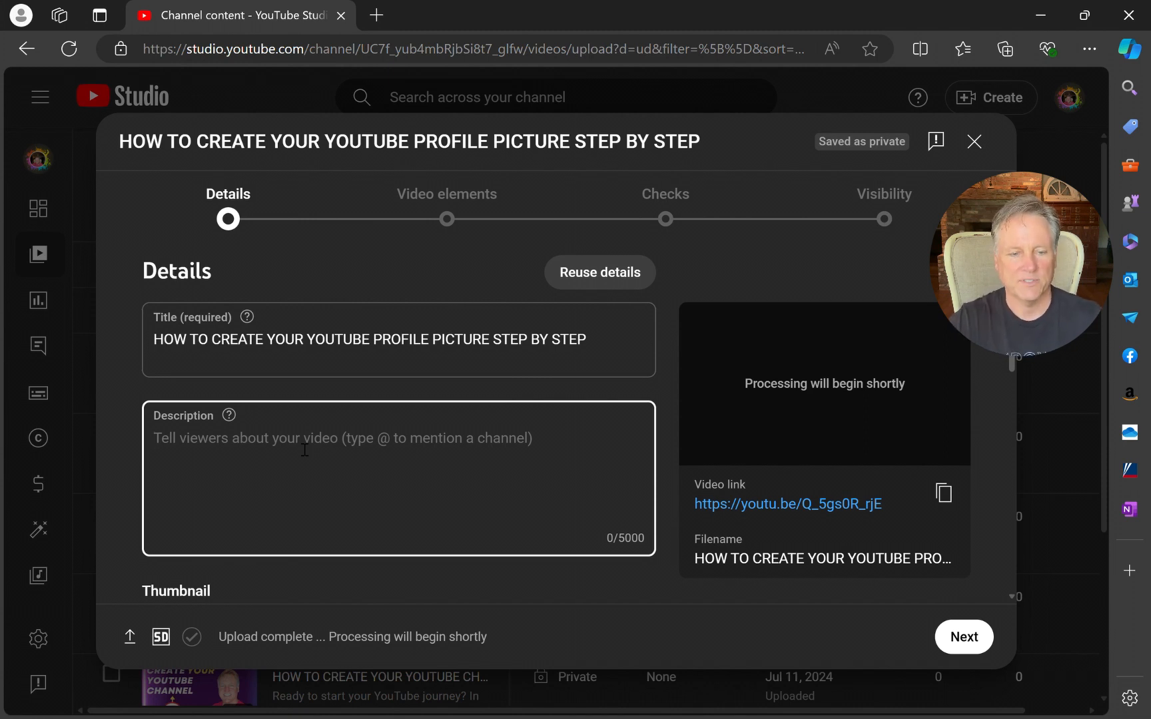
{"action": "type", "text": "iN TH"}
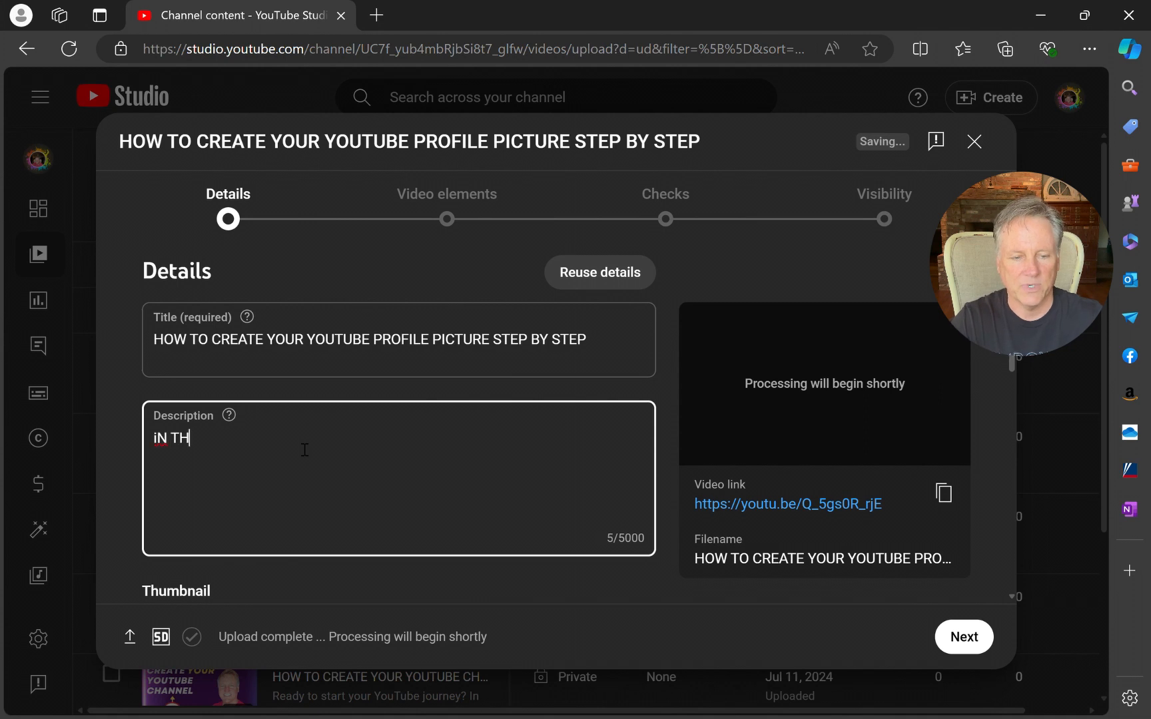
{"action": "key", "text": "ctrl+a"}
{"action": "type", "text": "In this video we'll go into detail step by step on how to create your profile picture for youtube!  Make sure to subscribe so you don't miss any other helpful videos."}
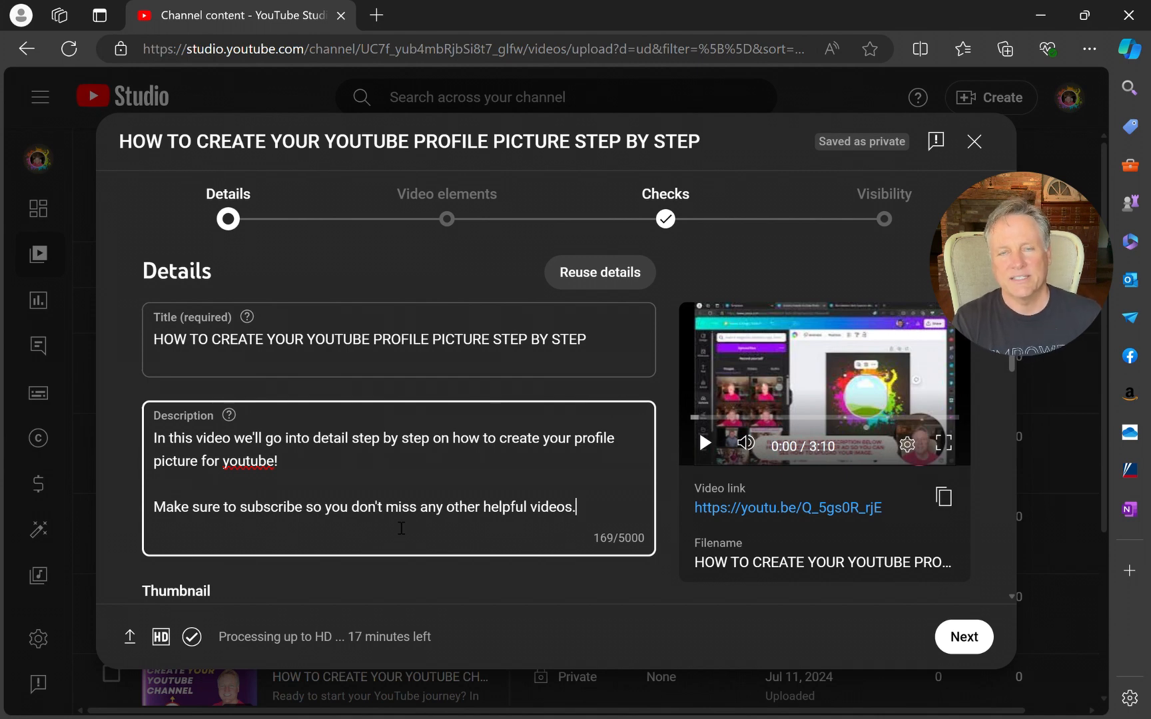
Step: Upload the custom "HOW TO MAKE YOUR YOUTUBE PROFILE PIC" image as the video's thumbnail
{"action": "scroll", "coordinate": [401, 528], "scroll_direction": "down", "scroll_amount": 3}
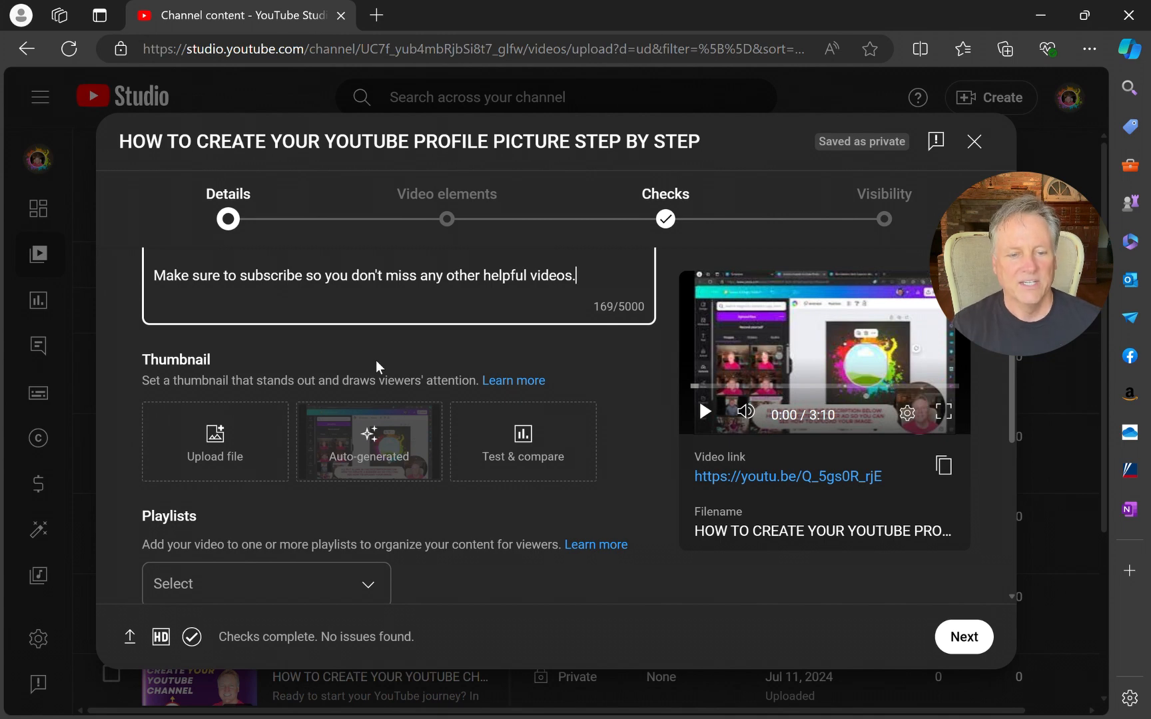
{"action": "left_click", "coordinate": [214, 444]}
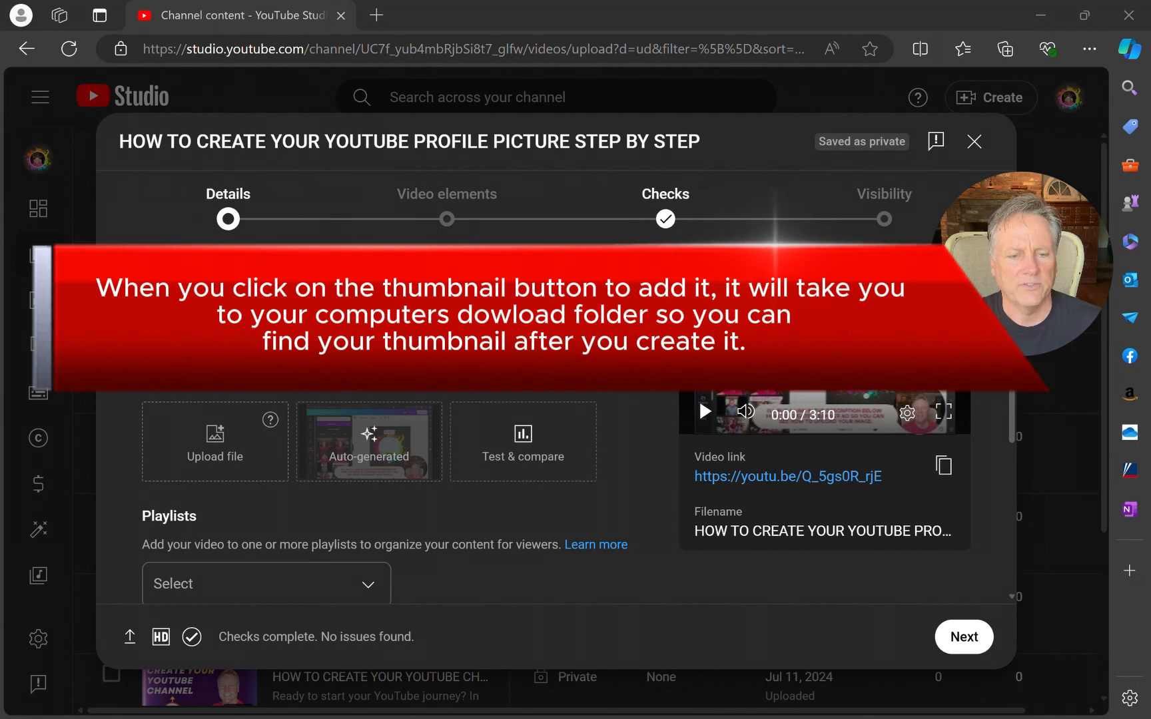
{"action": "left_click", "coordinate": [437, 430]}
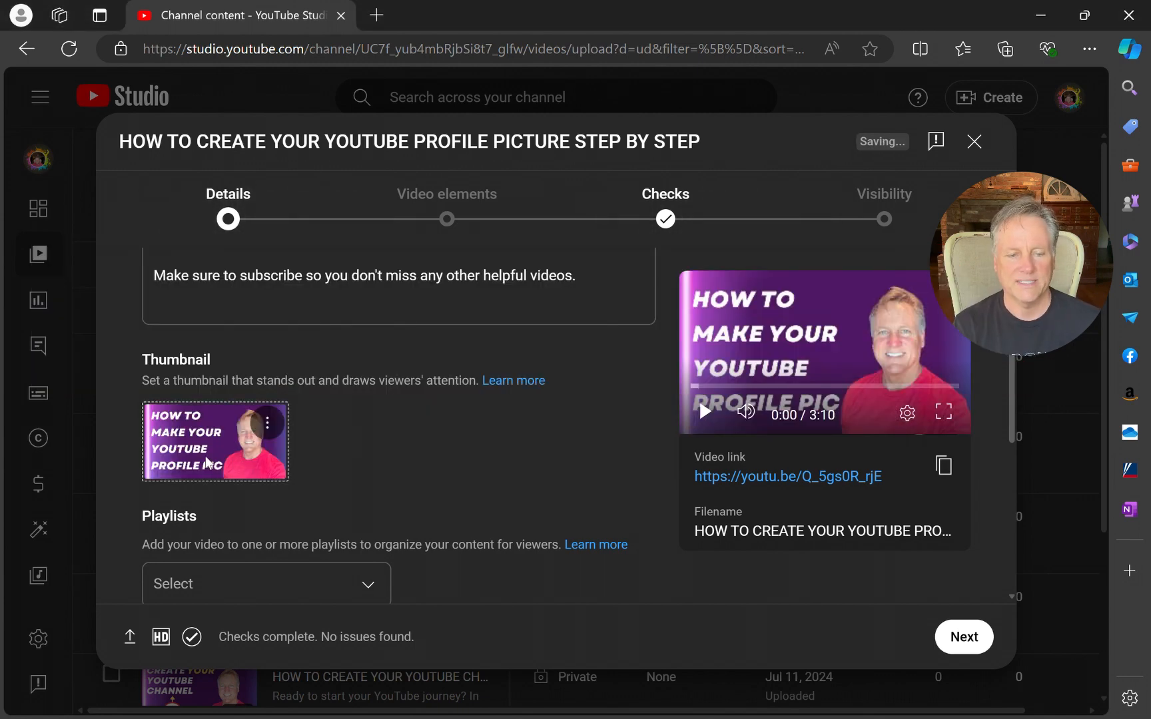
Step: Add the video to the playlist "CREATORS CORNER - GETTING STARTED ON YOUTUBE"
{"action": "scroll", "coordinate": [428, 459], "scroll_direction": "down", "scroll_amount": 3}
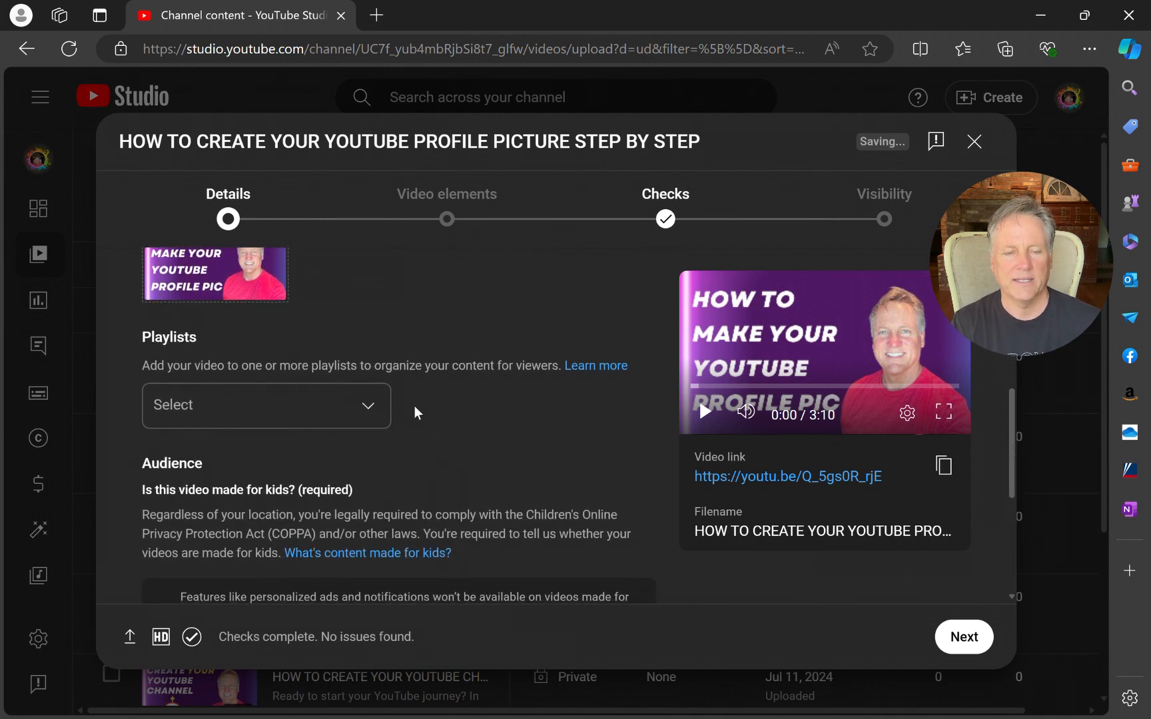
{"action": "left_click", "coordinate": [369, 408]}
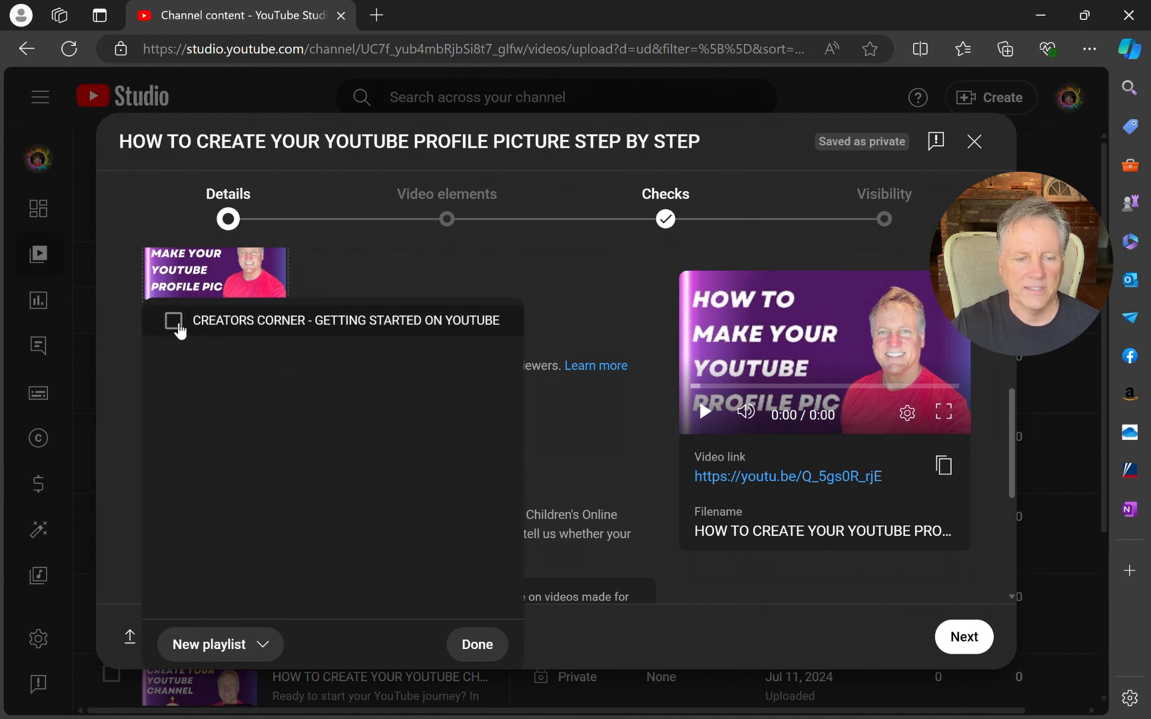
{"action": "left_click", "coordinate": [175, 322]}
{"action": "left_click", "coordinate": [478, 640]}
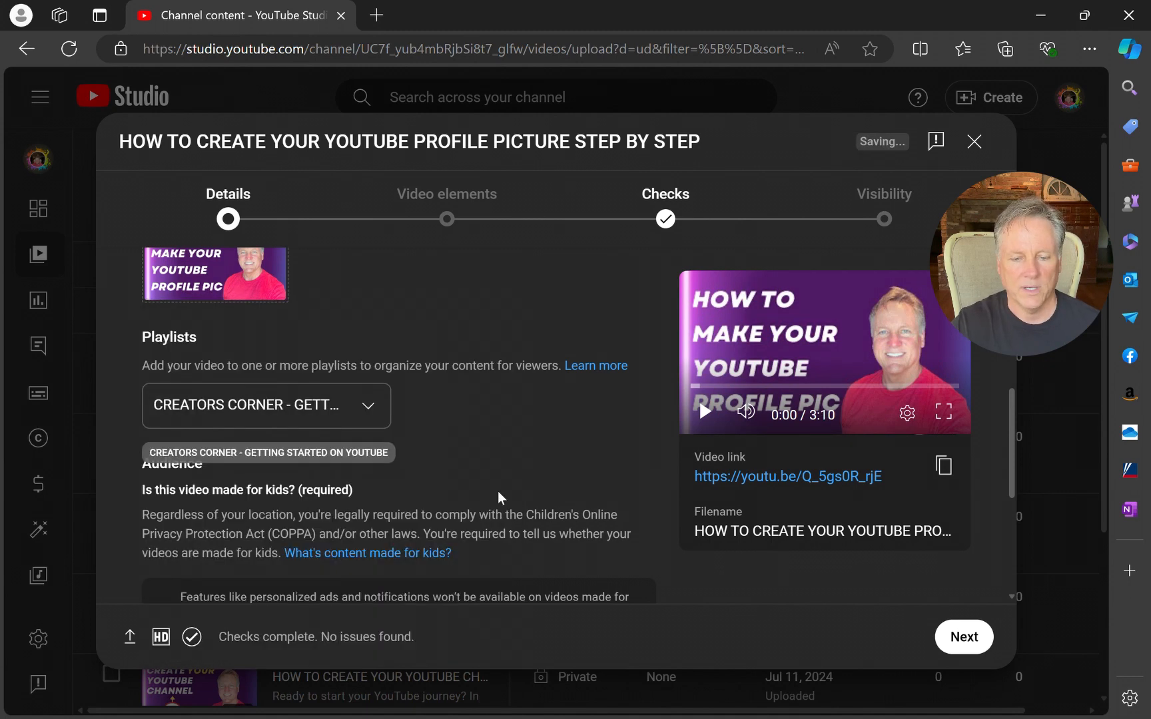
Step: Set the video's audience to "No, it's not made for kids"
{"action": "scroll", "coordinate": [494, 466], "scroll_direction": "down", "scroll_amount": 4}
{"action": "scroll", "coordinate": [491, 460], "scroll_direction": "down", "scroll_amount": 1}
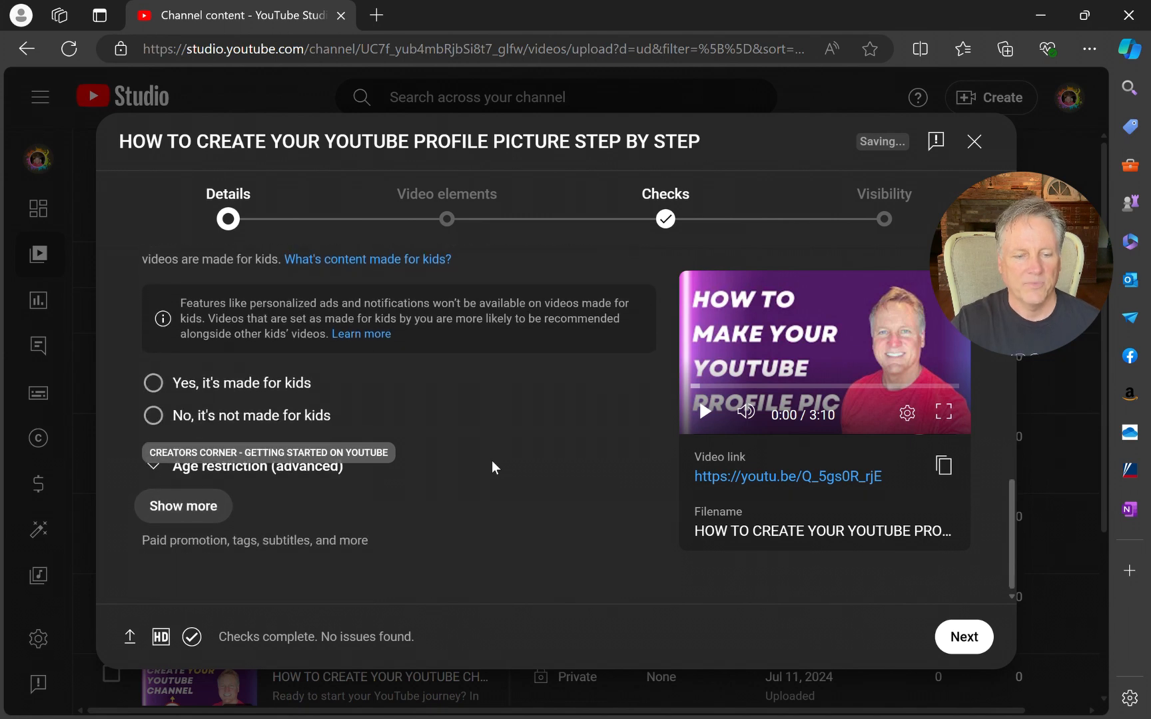
{"action": "left_click", "coordinate": [177, 414]}
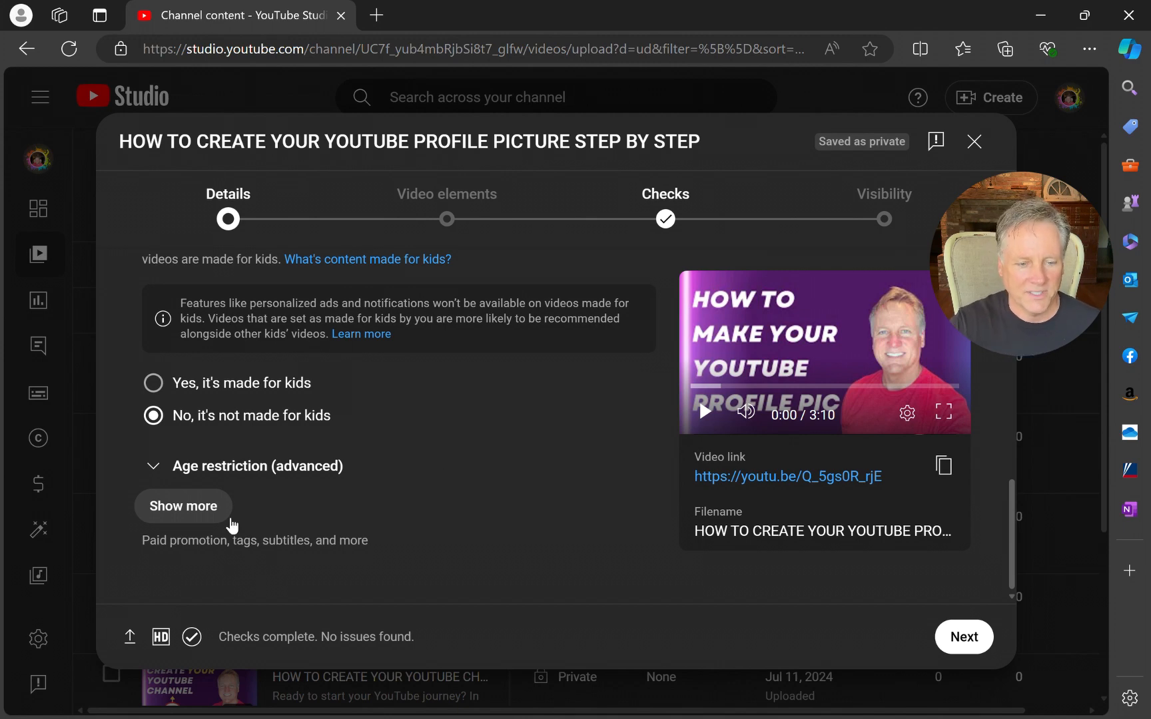
Step: Expand the additional video details and answer No to the altered content question
{"action": "left_click", "coordinate": [196, 508]}
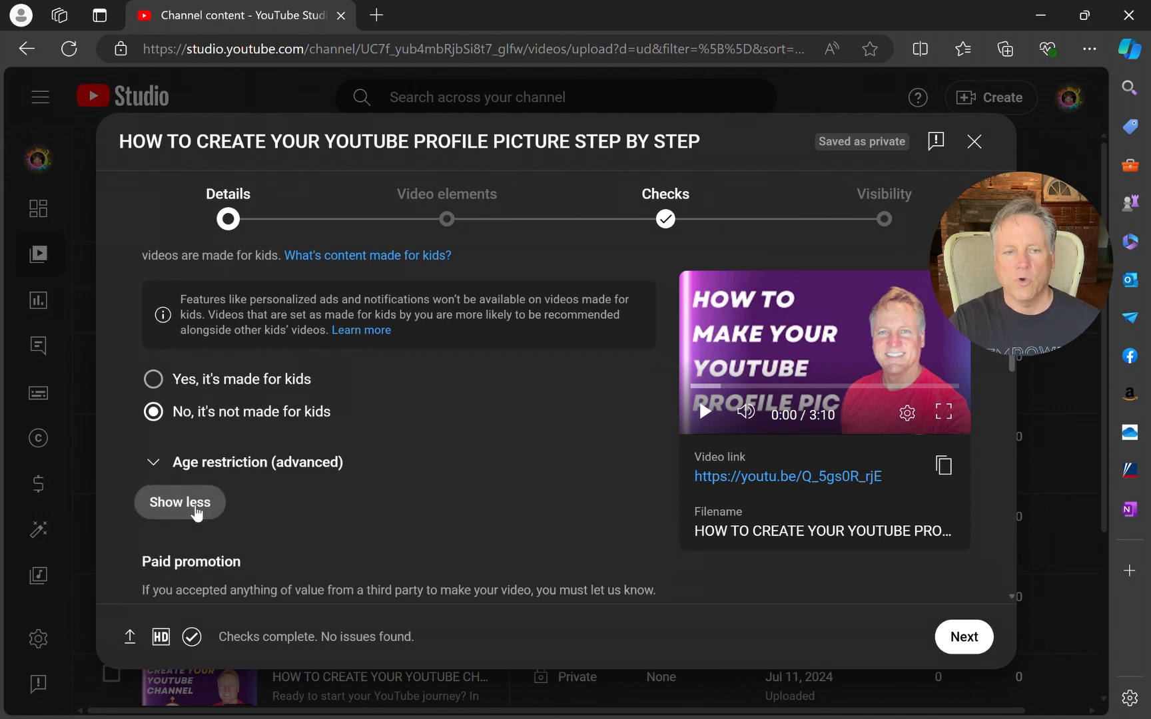
{"action": "scroll", "coordinate": [193, 510], "scroll_direction": "down", "scroll_amount": 3}
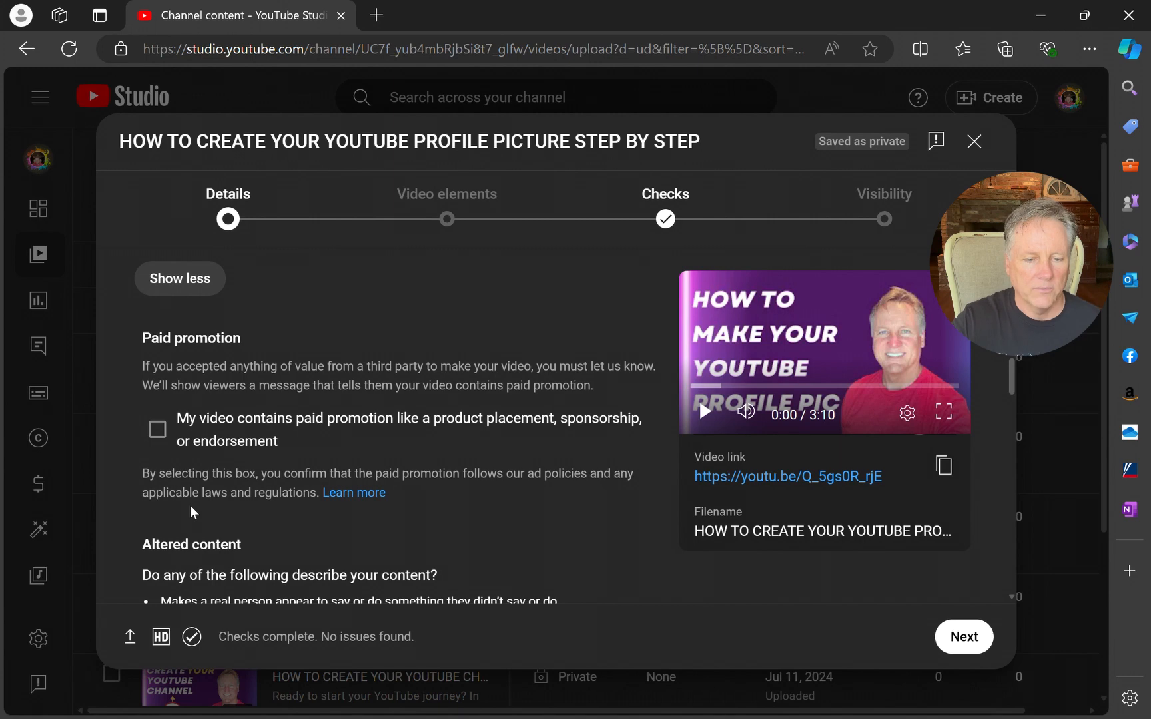
{"action": "scroll", "coordinate": [190, 504], "scroll_direction": "down", "scroll_amount": 1}
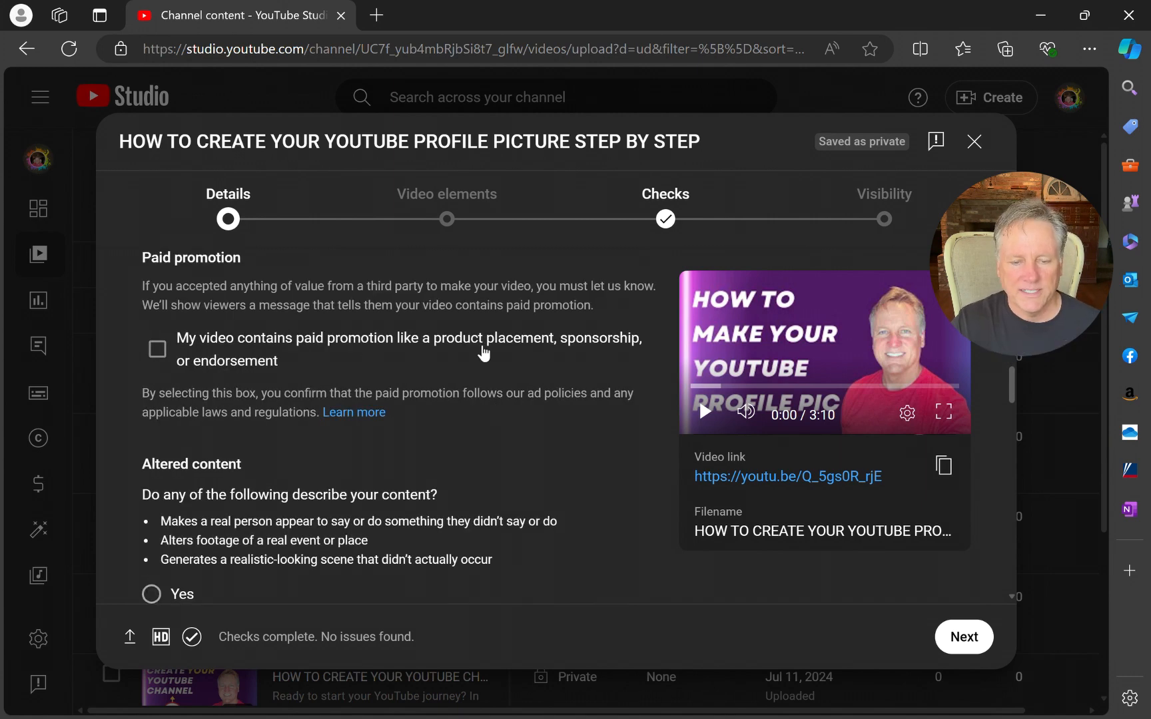
{"action": "left_click", "coordinate": [538, 373]}
{"action": "scroll", "coordinate": [538, 375], "scroll_direction": "down", "scroll_amount": 2}
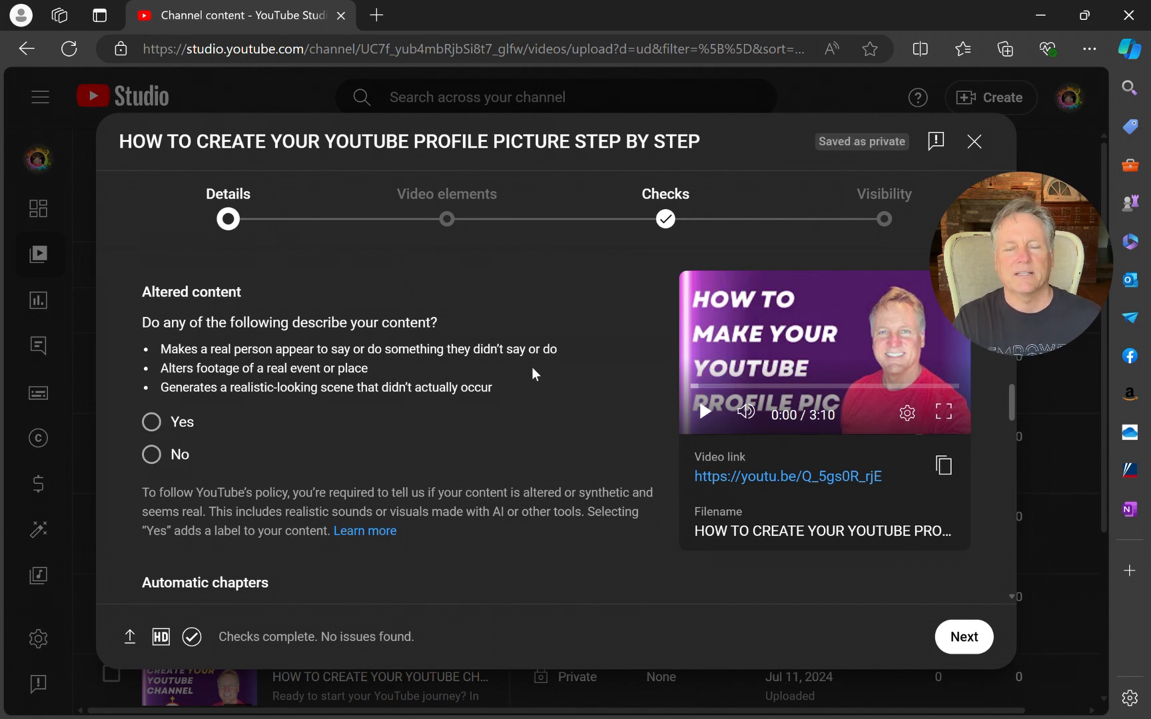
{"action": "left_click", "coordinate": [152, 454]}
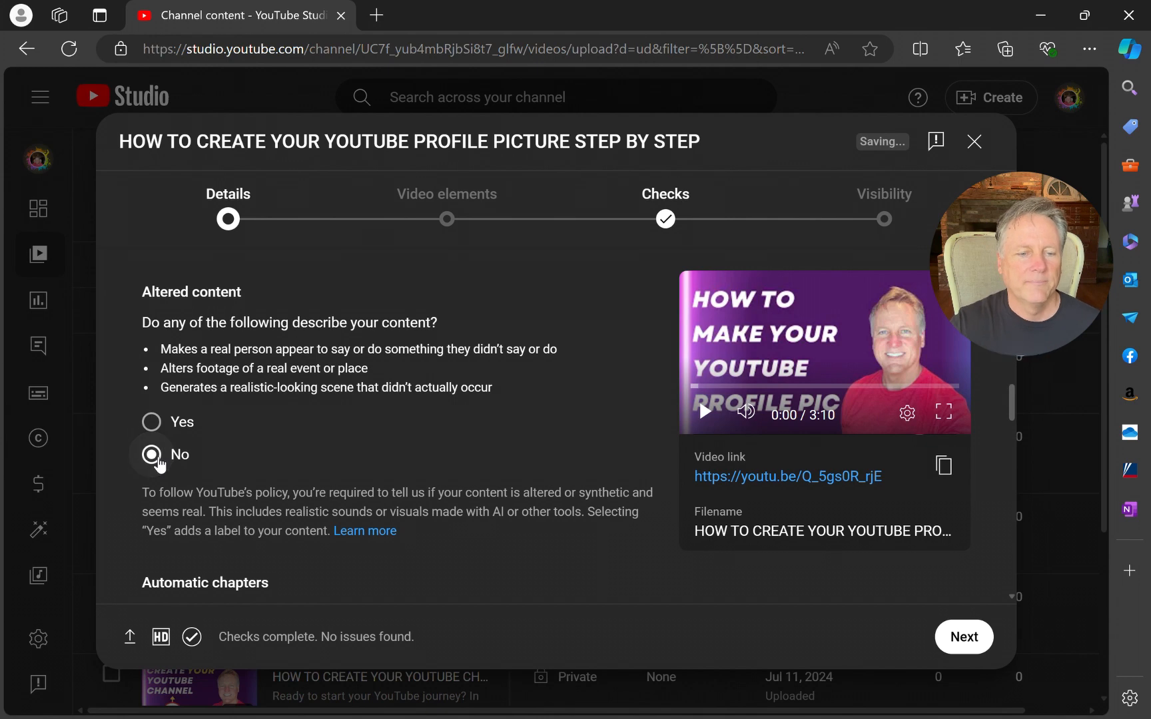
Step: Add the tag "how to create a profile picture for youtube" to the video
{"action": "scroll", "coordinate": [420, 469], "scroll_direction": "down", "scroll_amount": 1}
{"action": "scroll", "coordinate": [419, 464], "scroll_direction": "down", "scroll_amount": 4}
{"action": "scroll", "coordinate": [413, 462], "scroll_direction": "up", "scroll_amount": 3}
{"action": "scroll", "coordinate": [413, 462], "scroll_direction": "down", "scroll_amount": 2}
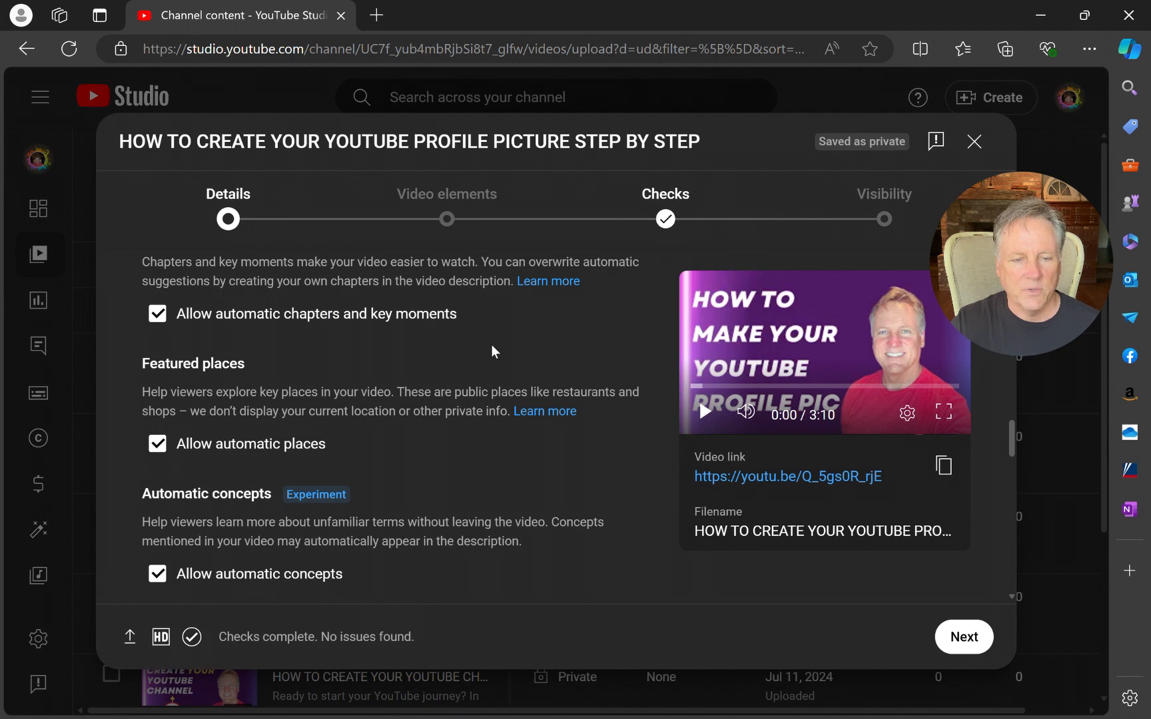
{"action": "scroll", "coordinate": [491, 345], "scroll_direction": "down", "scroll_amount": 2}
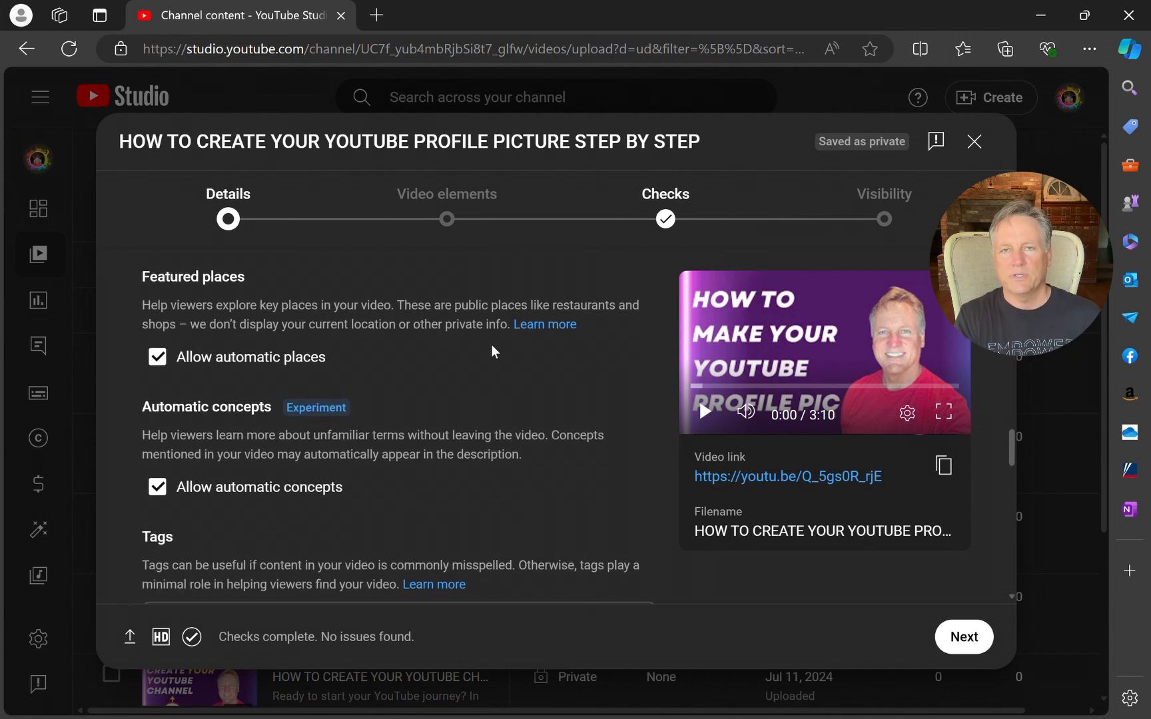
{"action": "scroll", "coordinate": [405, 371], "scroll_direction": "down", "scroll_amount": 1}
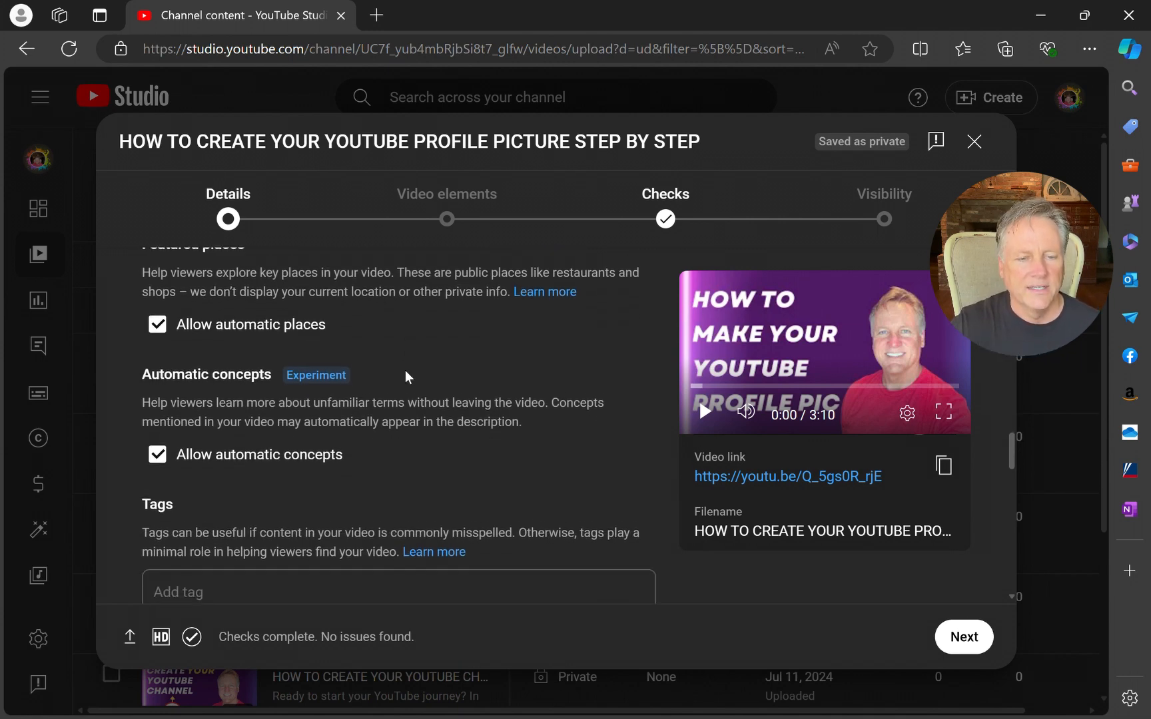
{"action": "scroll", "coordinate": [439, 413], "scroll_direction": "down", "scroll_amount": 2}
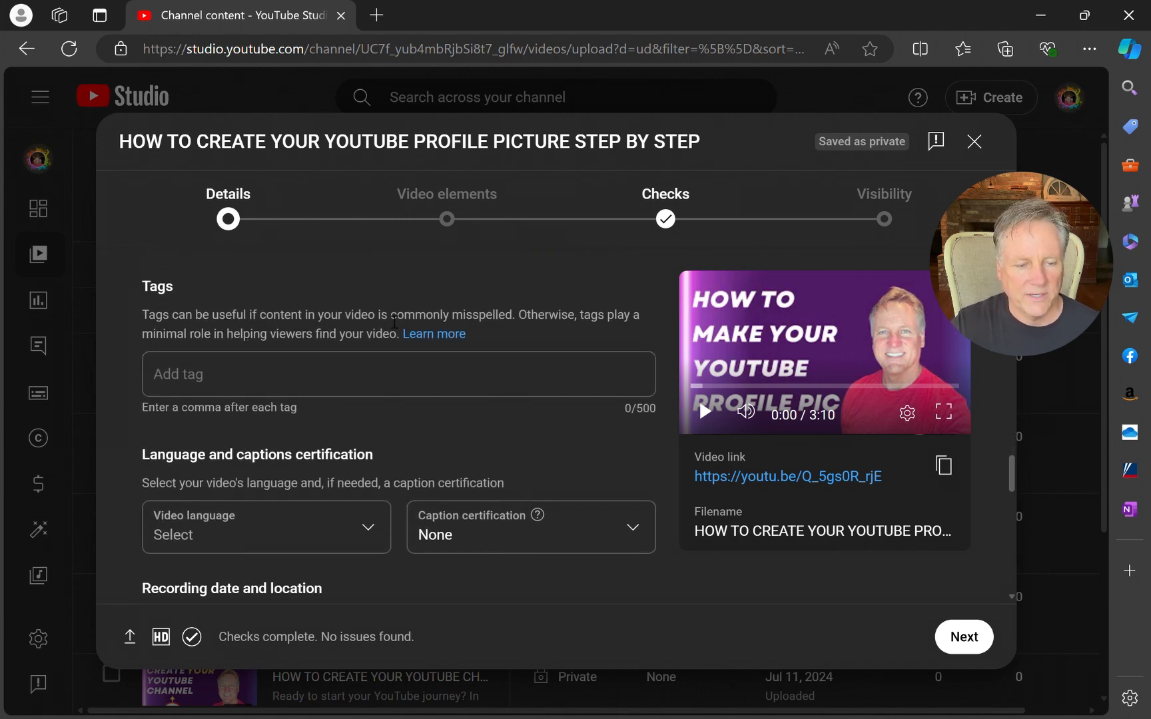
{"action": "left_click", "coordinate": [261, 380]}
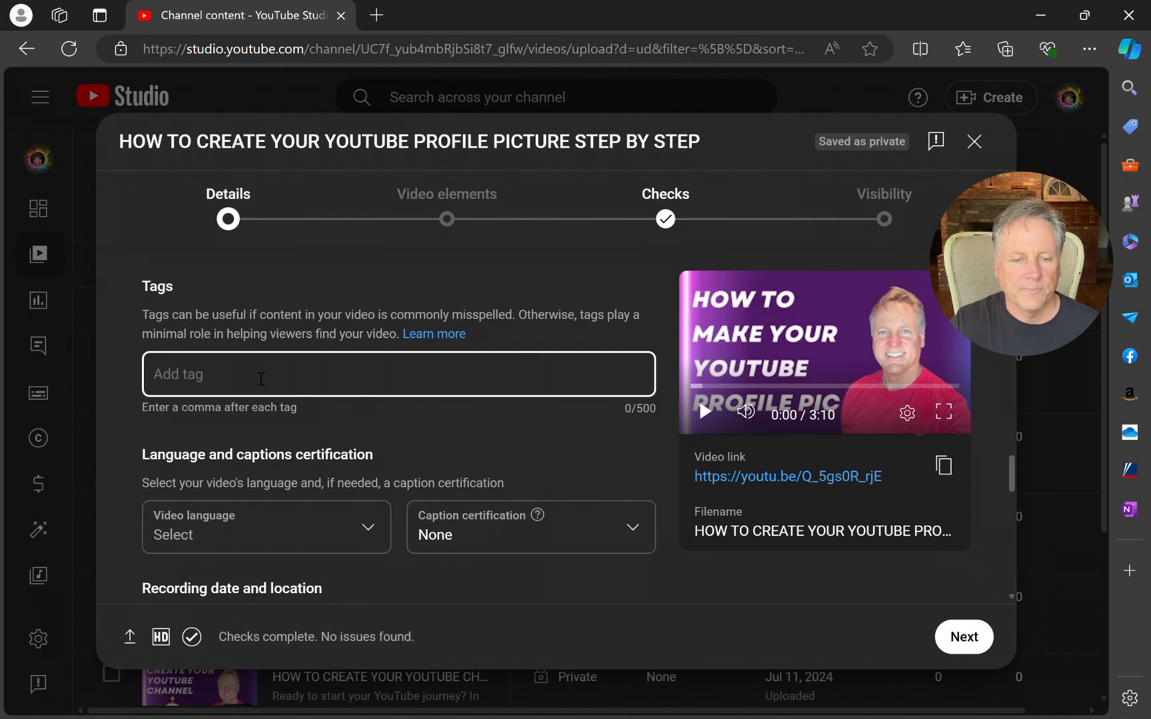
{"action": "type", "text": "how to"}
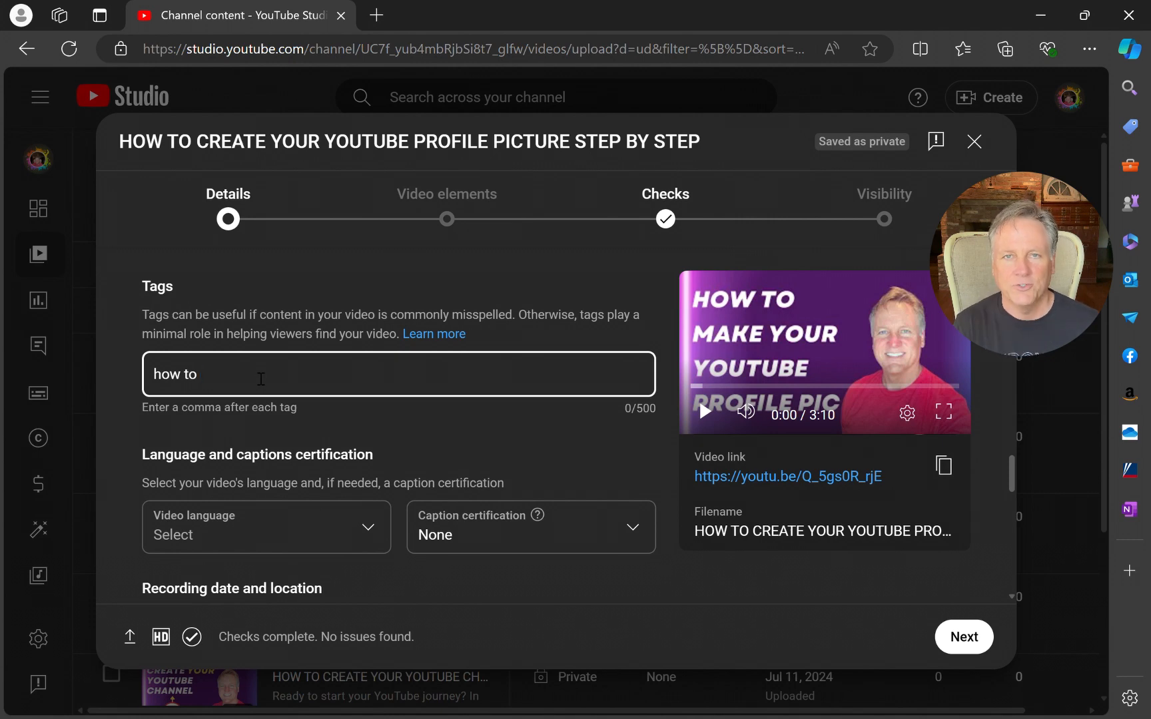
{"action": "type", "text": "create a"}
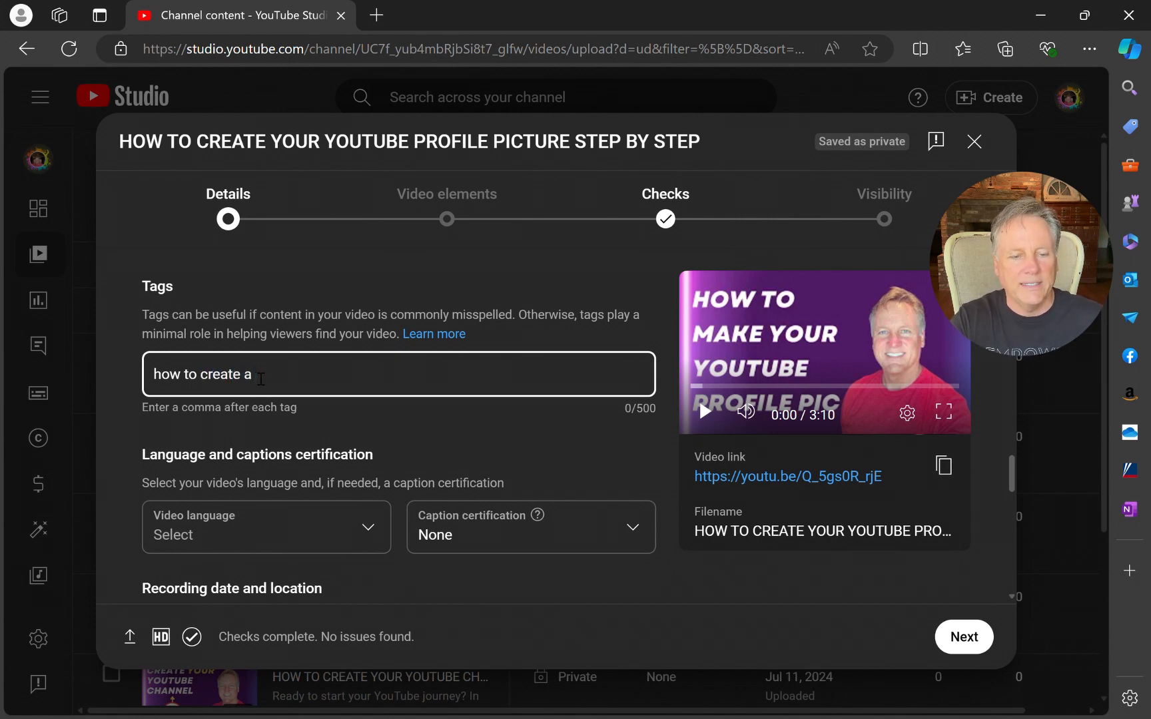
{"action": "key", "text": "BackSpace"}
{"action": "key", "text": "BackSpace"}
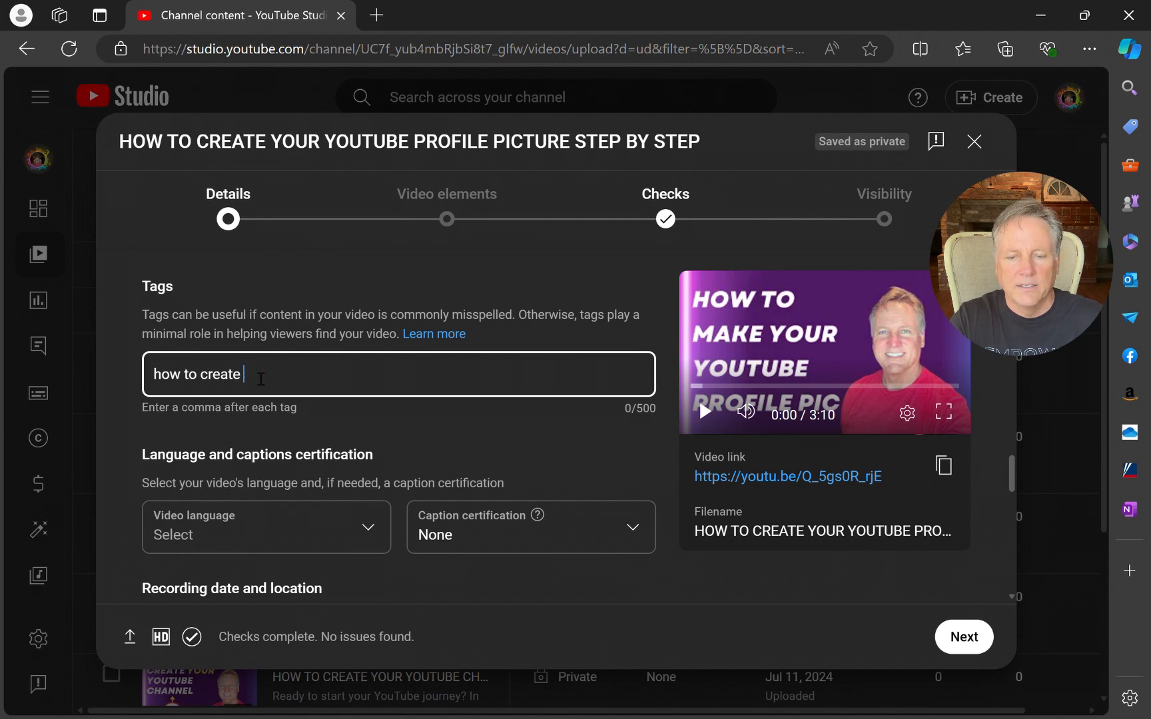
{"action": "type", "text": "a p"}
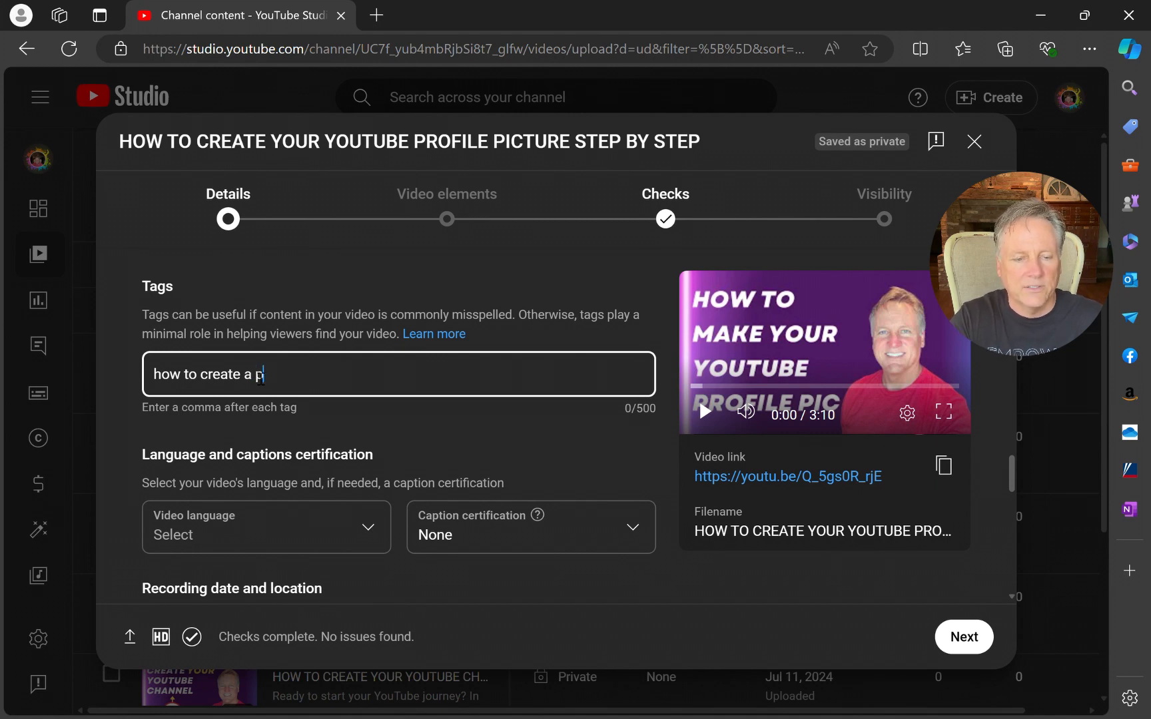
{"action": "type", "text": "rofile "}
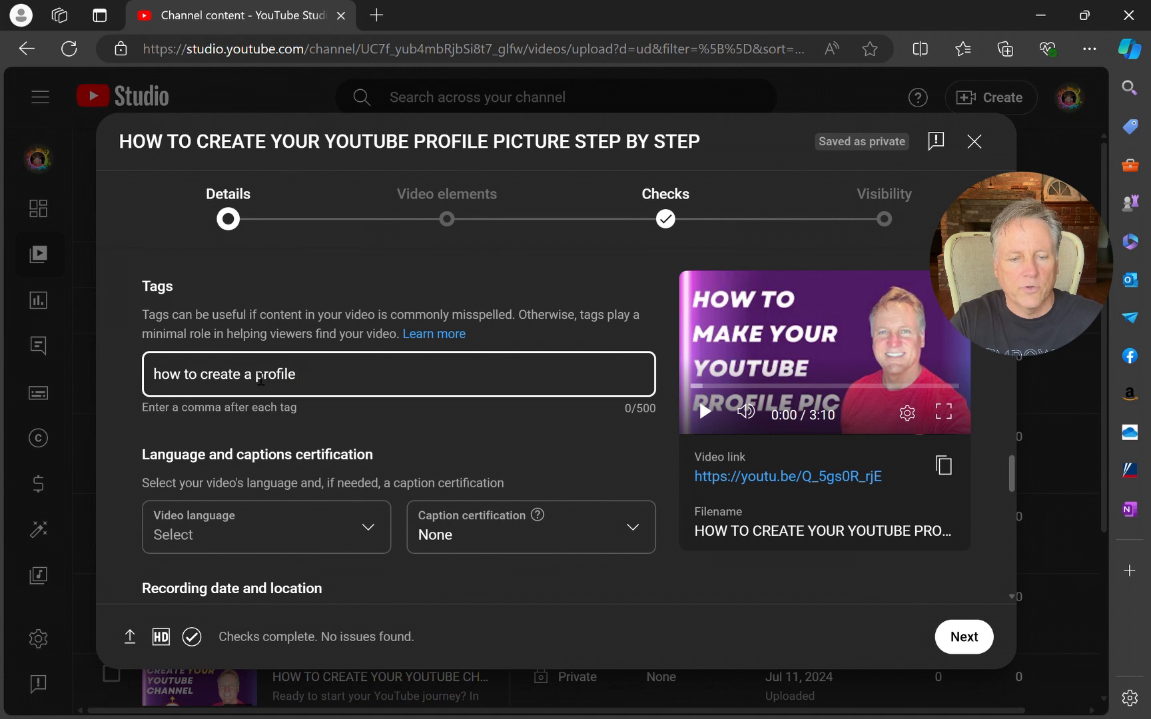
{"action": "type", "text": "picture for"}
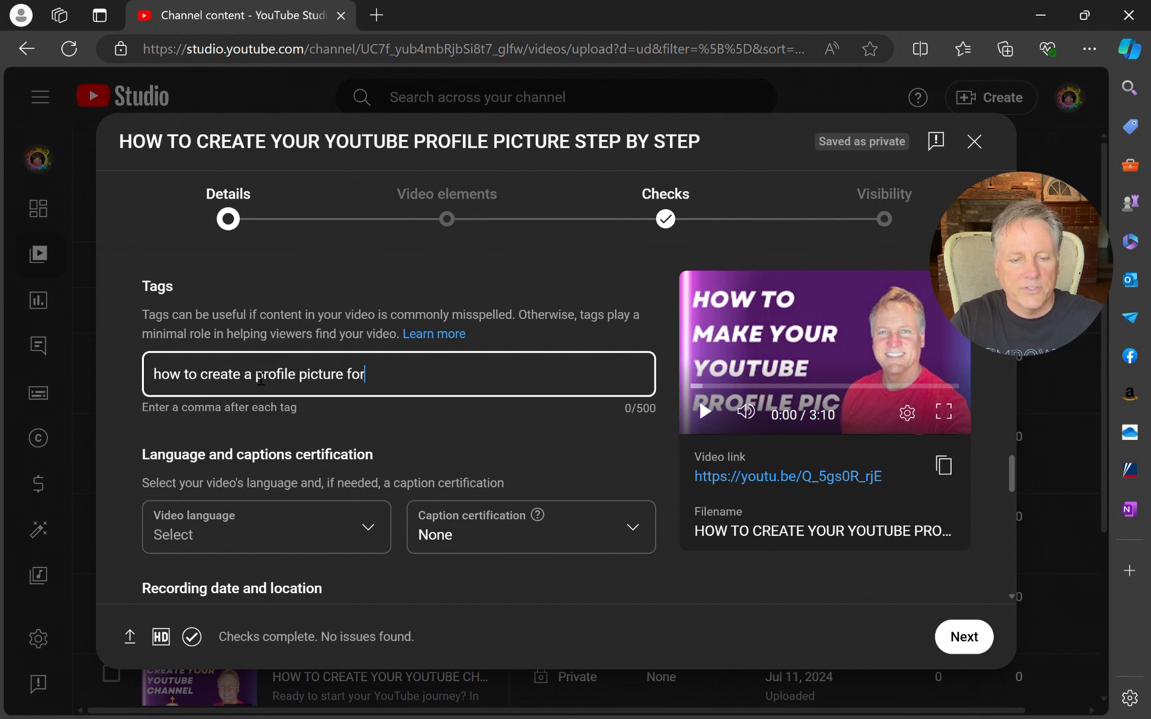
{"action": "type", "text": " youtube,"}
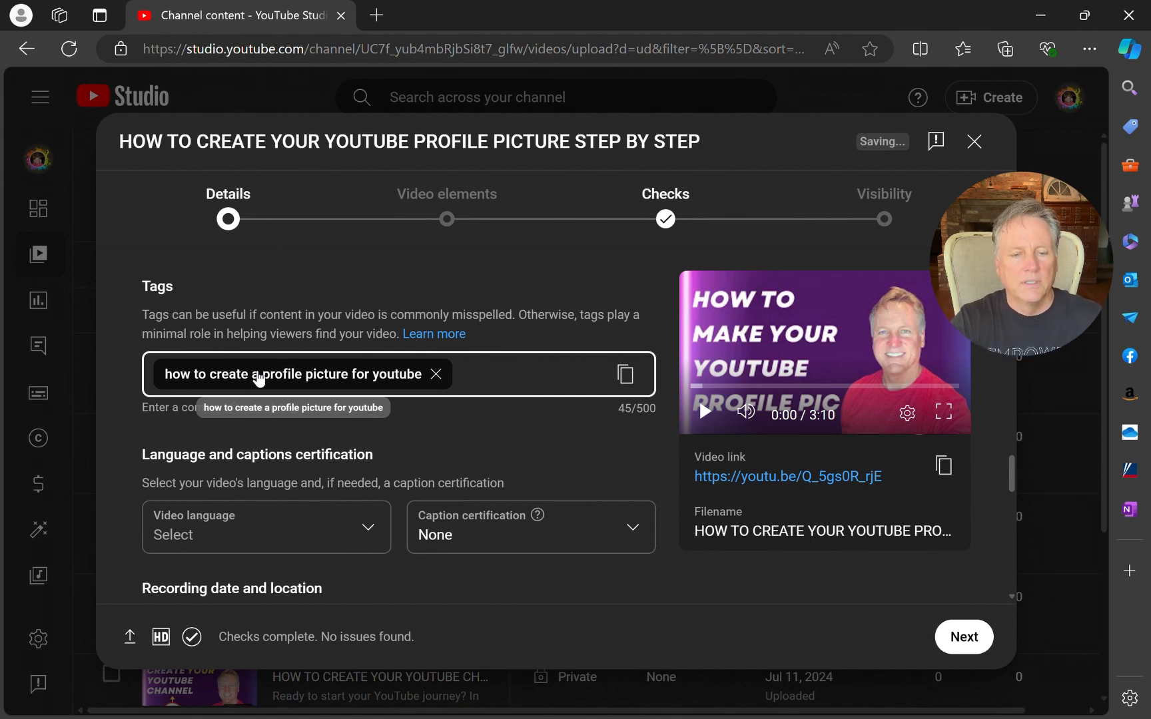
Step: Add the tag "instructions on creating a youtube profile picture" to the video
{"action": "type", "text": "instructions"}
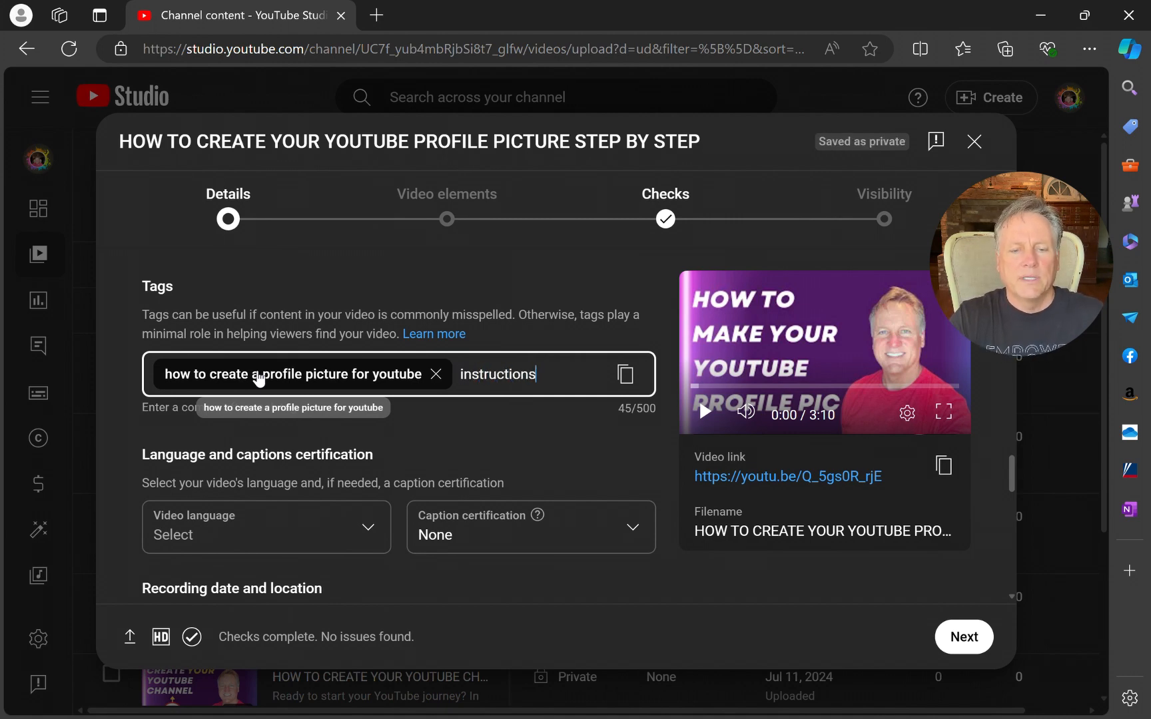
{"action": "type", "text": " on crea"}
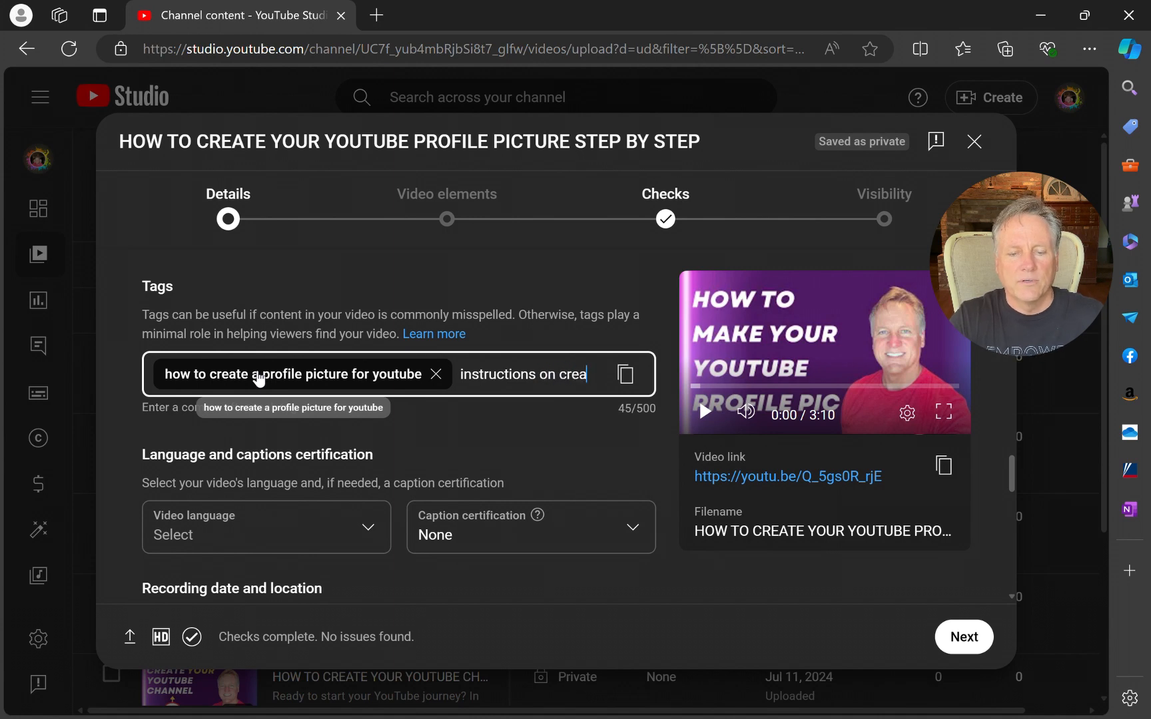
{"action": "type", "text": "ting a youtube"}
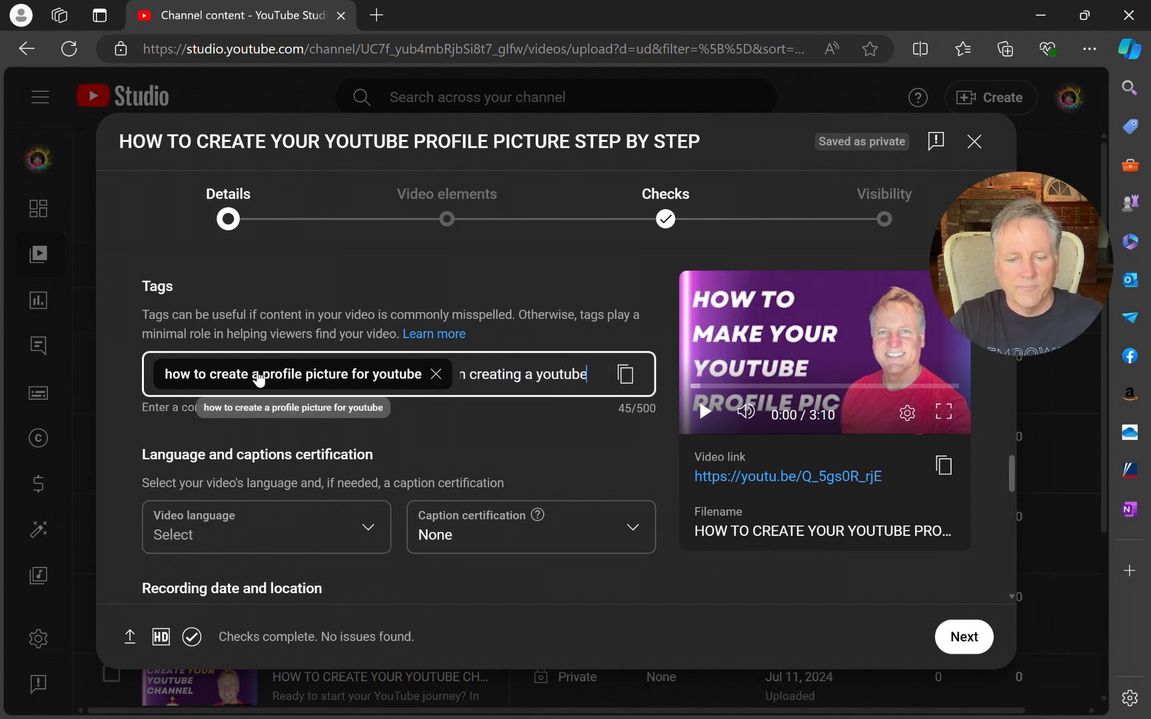
{"action": "type", "text": " profile pi"}
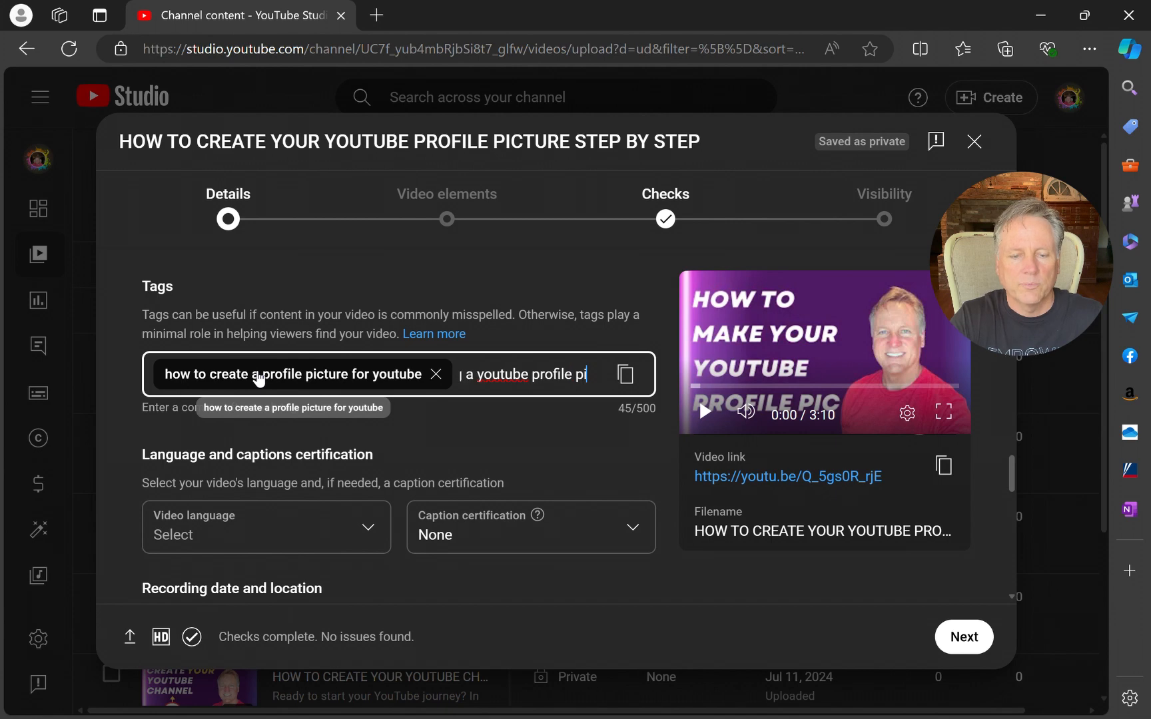
{"action": "type", "text": "cture,"}
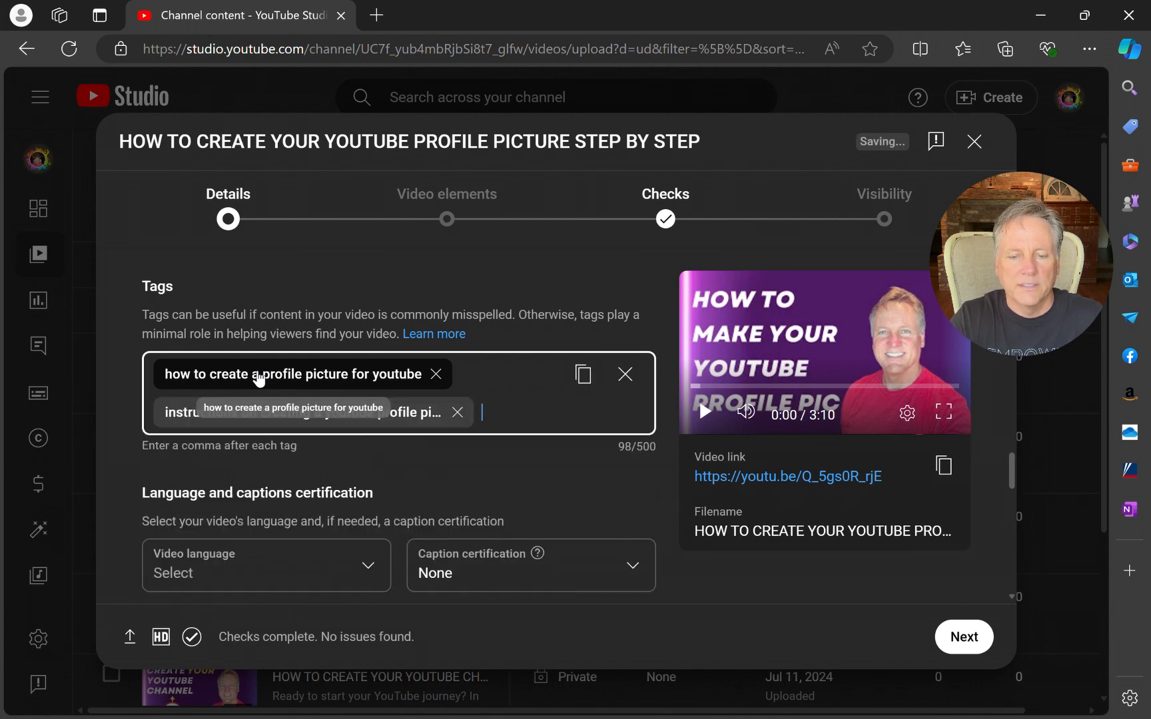
Step: Add the tag "how to make a youtube profile picture" to the video
{"action": "type", "text": "how to "}
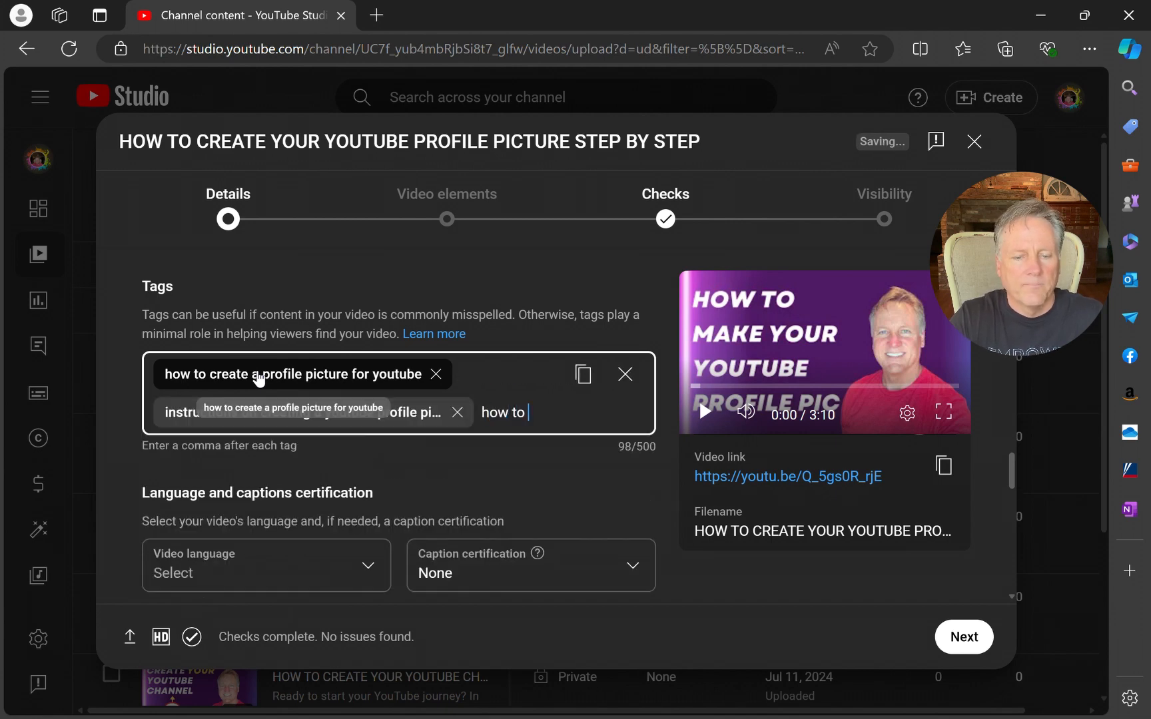
{"action": "type", "text": "make a"}
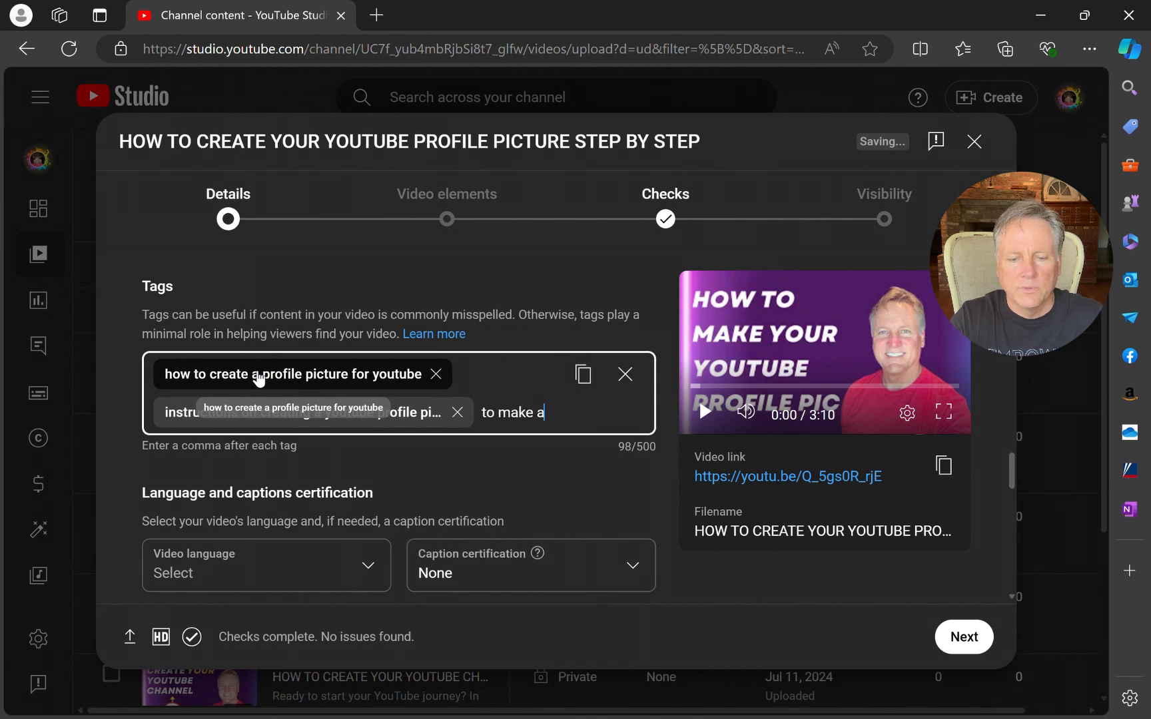
{"action": "type", "text": " youtube pr"}
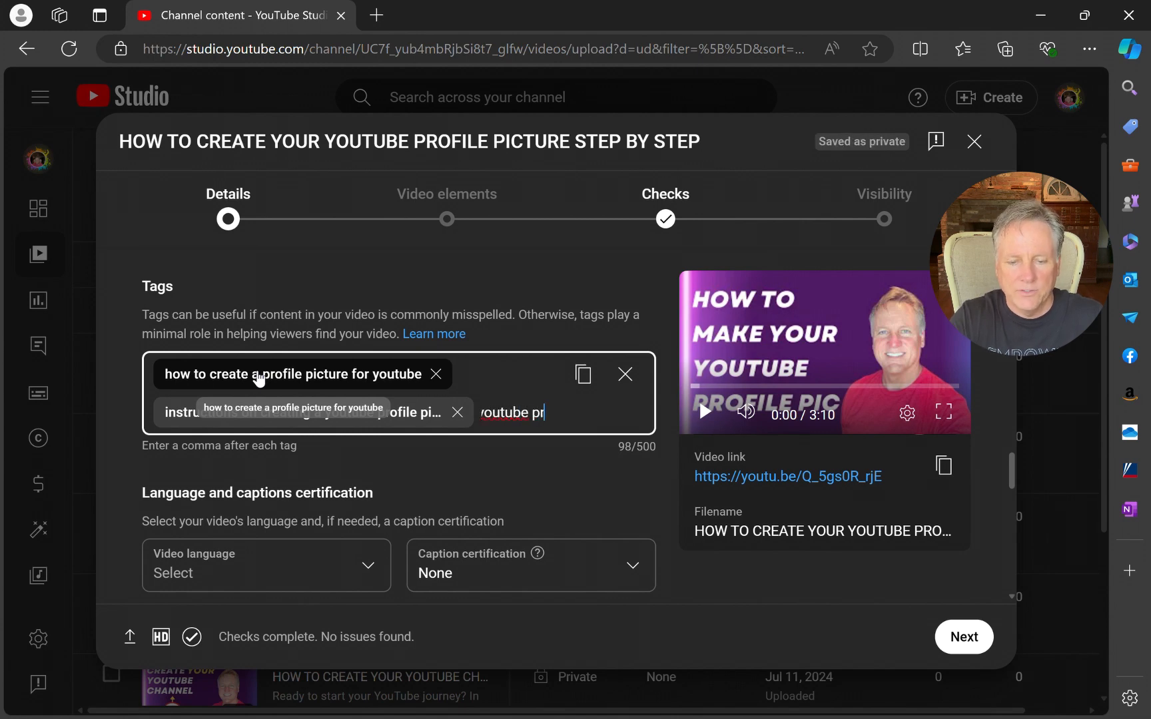
{"action": "type", "text": "ofile pidt"}
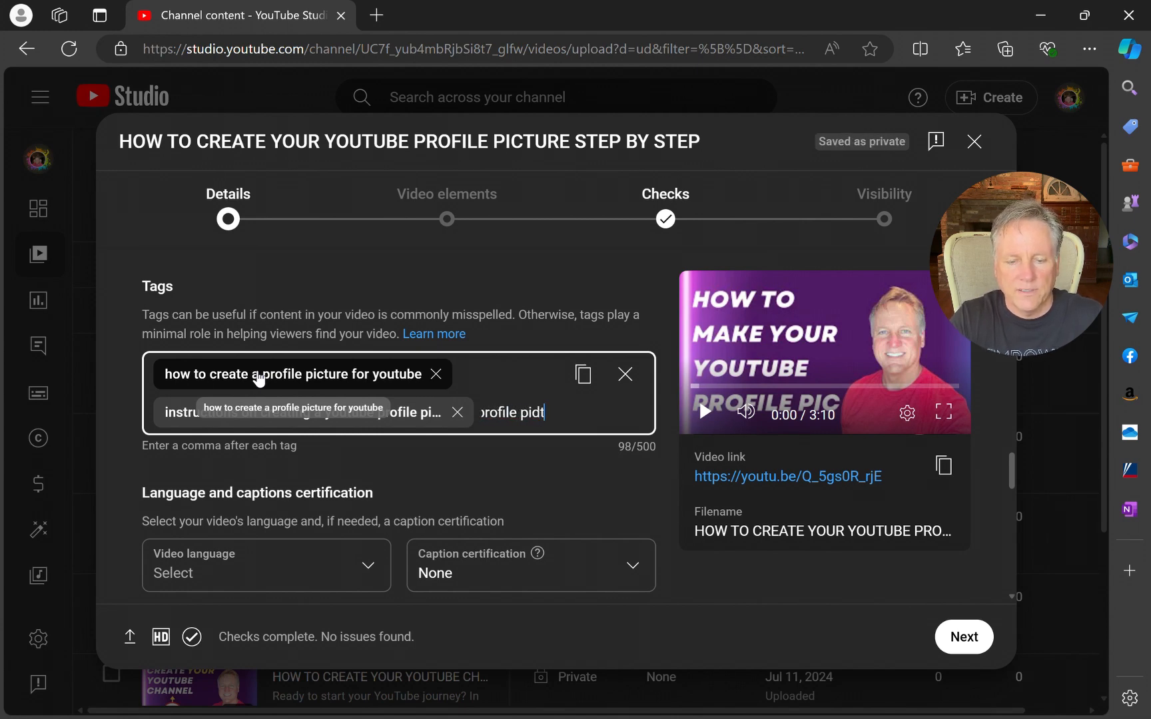
{"action": "key", "text": "BackSpace"}
{"action": "key", "text": "BackSpace"}
{"action": "type", "text": "ct"}
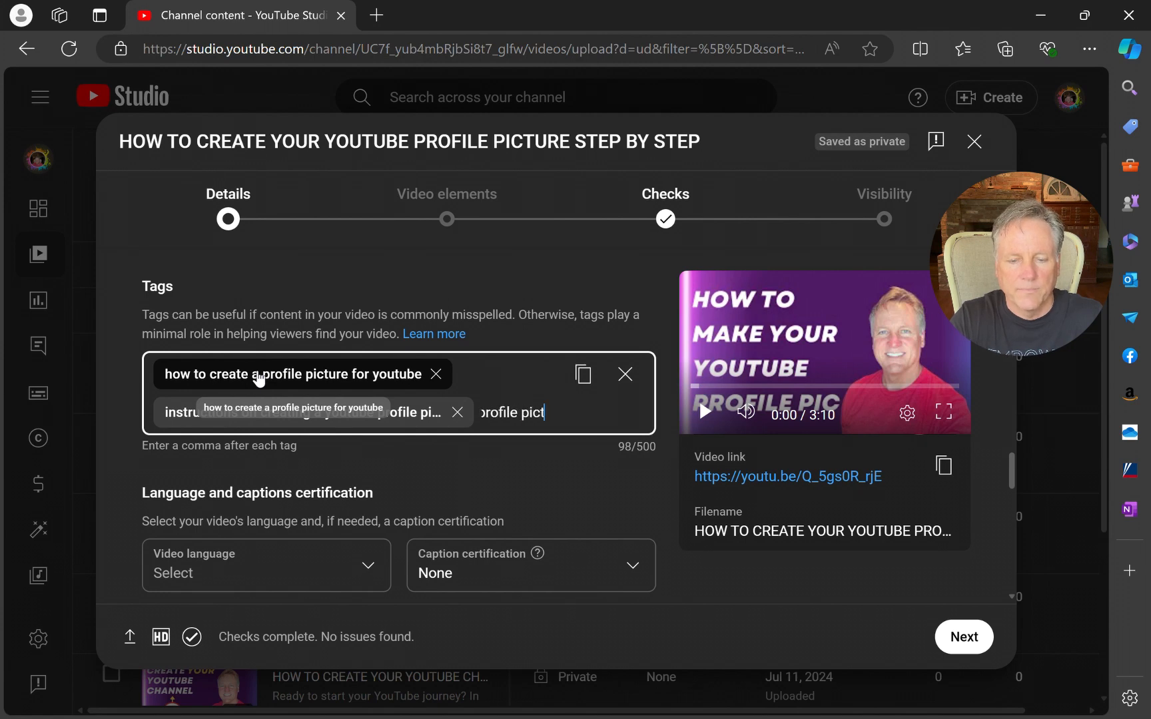
{"action": "type", "text": "ure,w"}
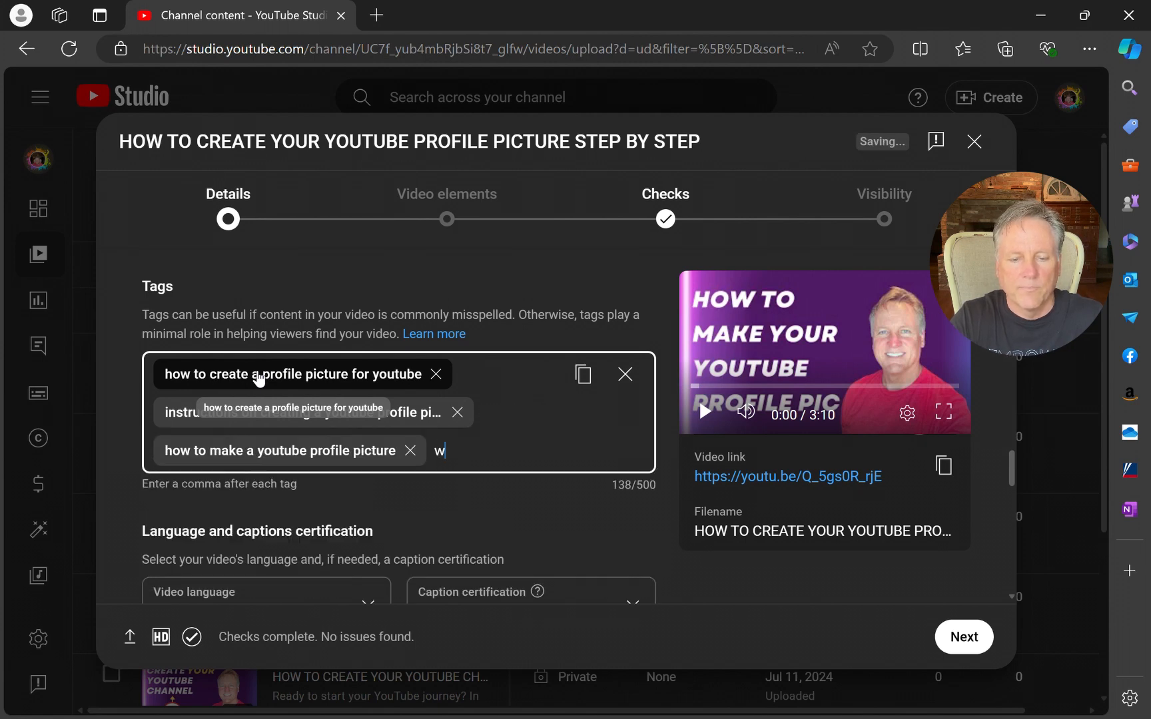
Step: Add the tag "what size is a youtube profile picture" to the video
{"action": "type", "text": "hat size is a"}
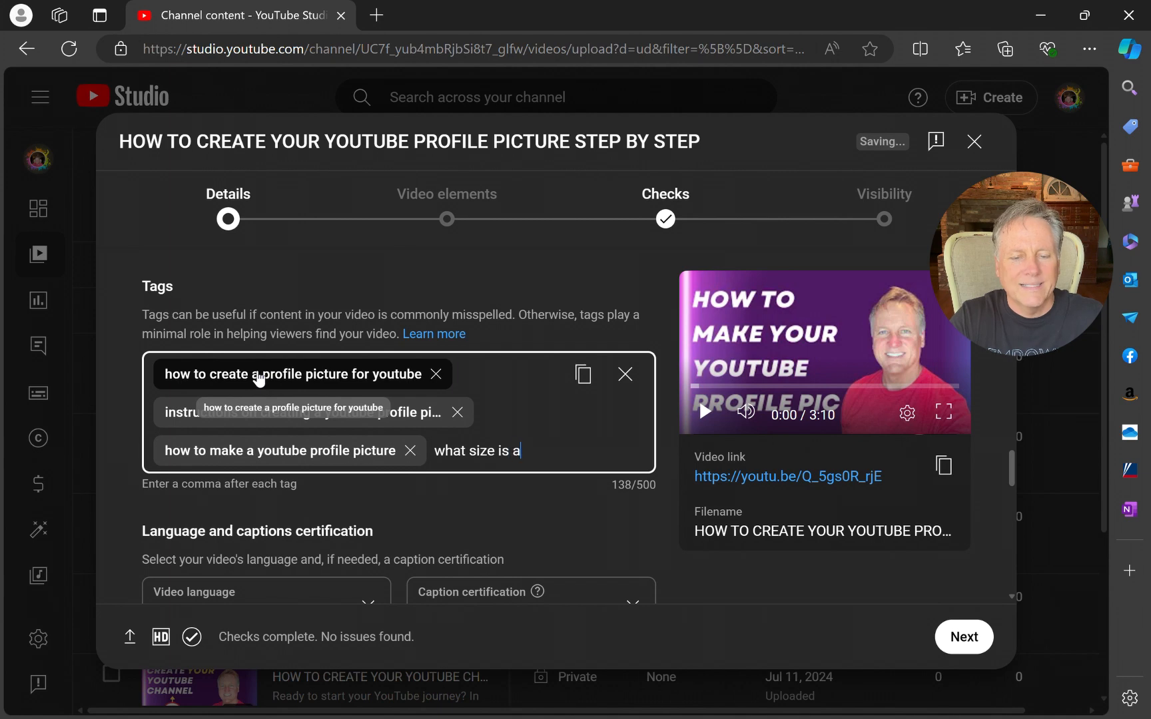
{"action": "type", "text": " youtube profi"}
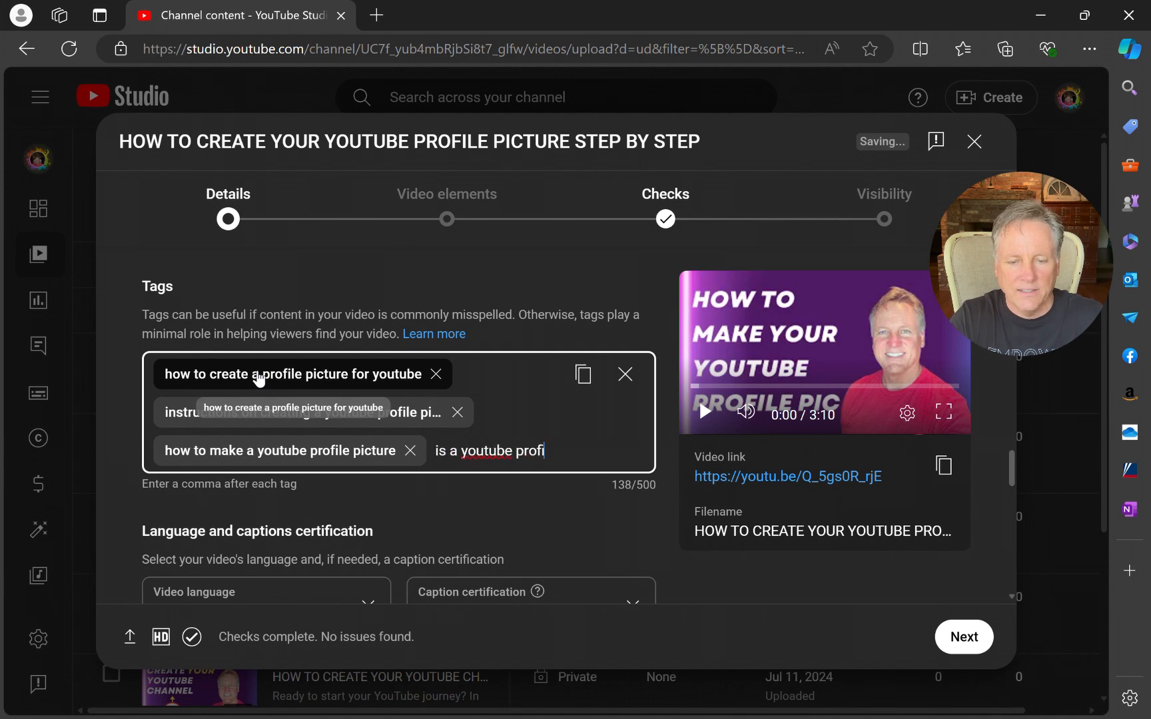
{"action": "type", "text": "le picture"}
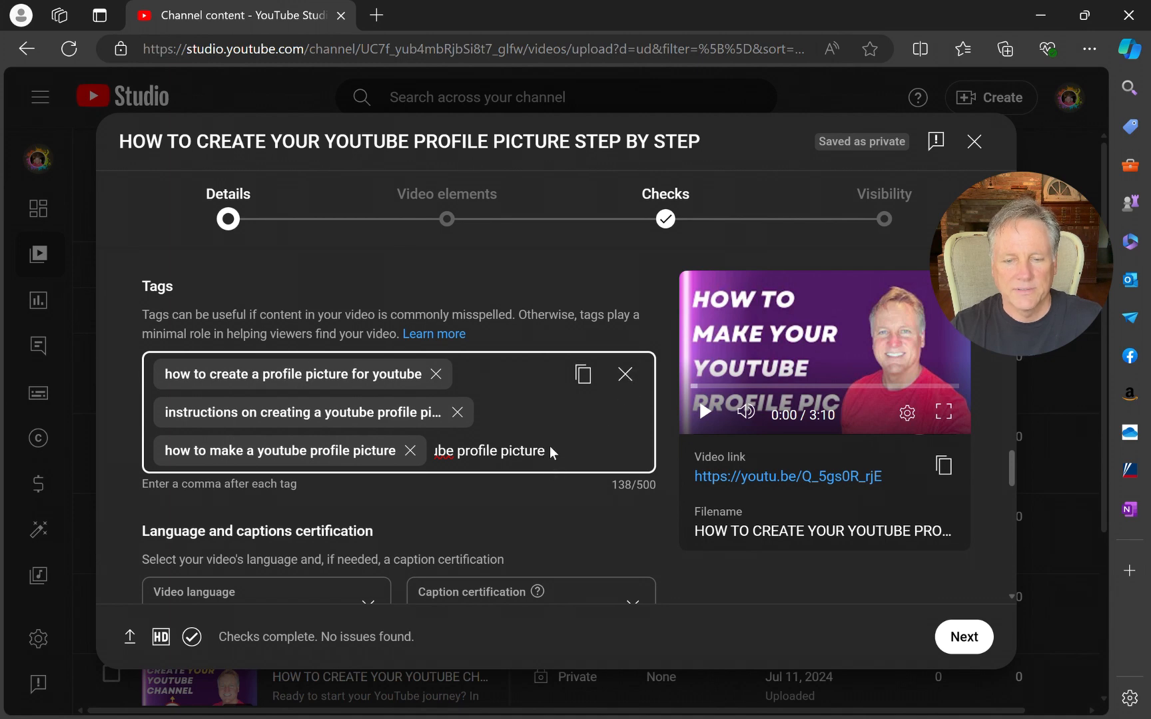
{"action": "key", "text": "comma"}
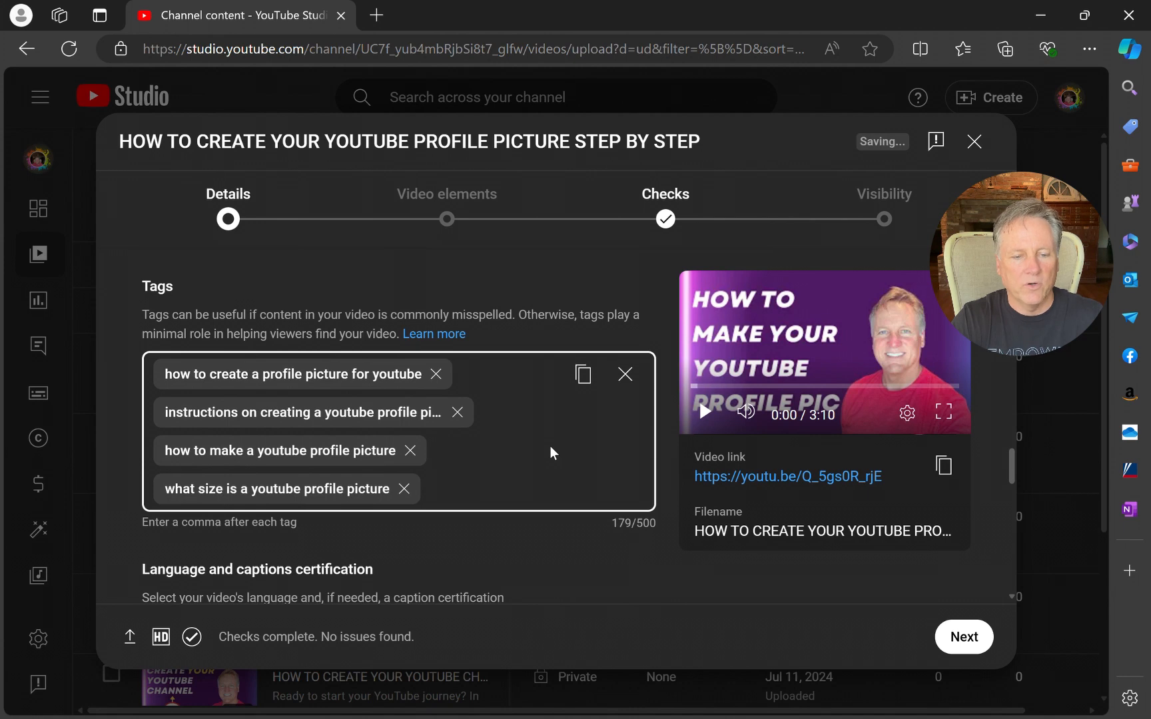
Step: Set the video language to English (United States) and the caption certification to "This content has never aired on television in the U.S."
{"action": "scroll", "coordinate": [549, 453], "scroll_direction": "down", "scroll_amount": 2}
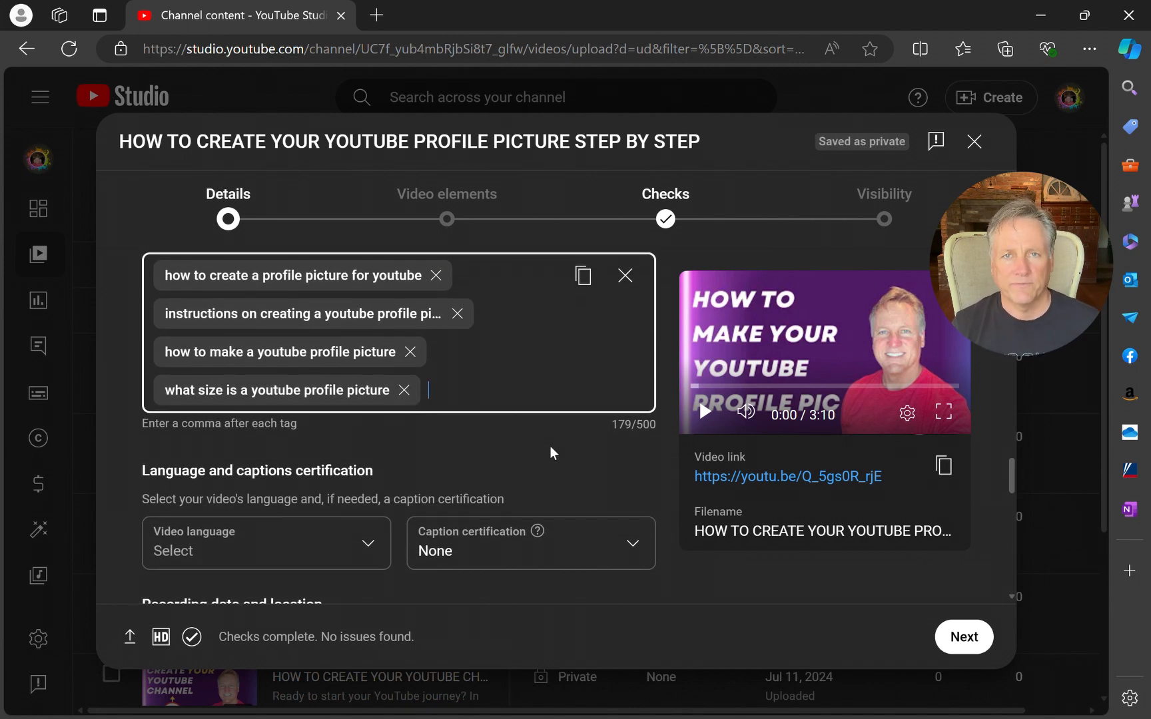
{"action": "scroll", "coordinate": [549, 446], "scroll_direction": "down", "scroll_amount": 2}
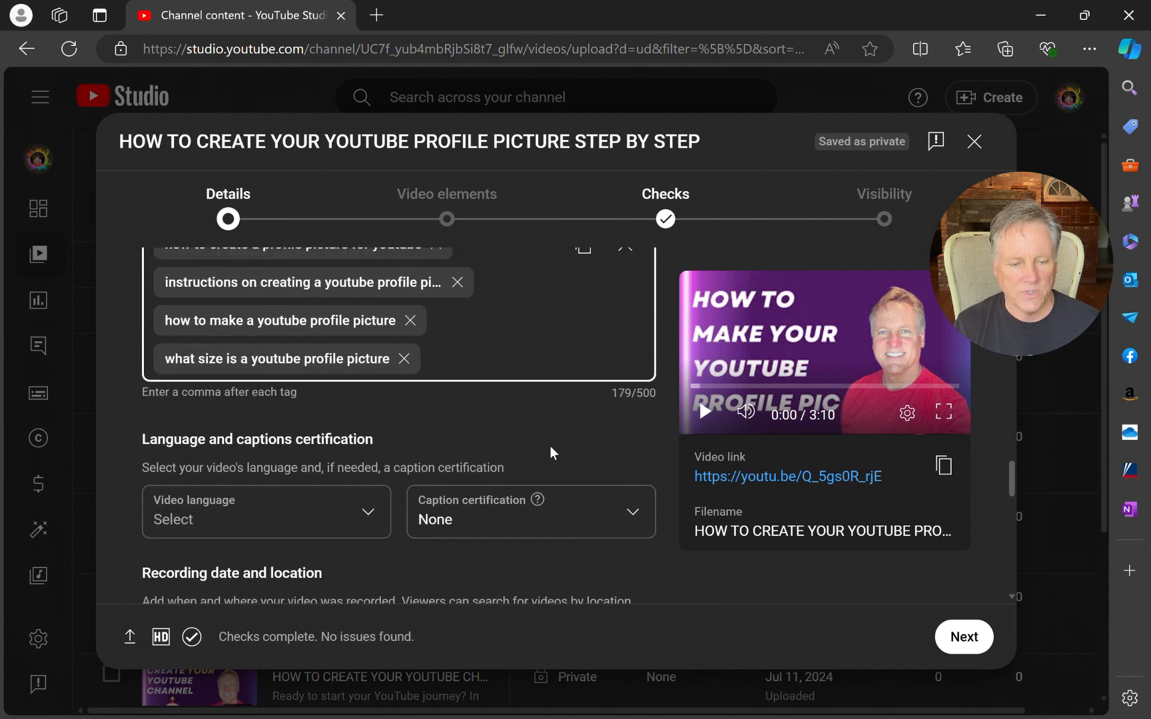
{"action": "scroll", "coordinate": [550, 447], "scroll_direction": "down", "scroll_amount": 1}
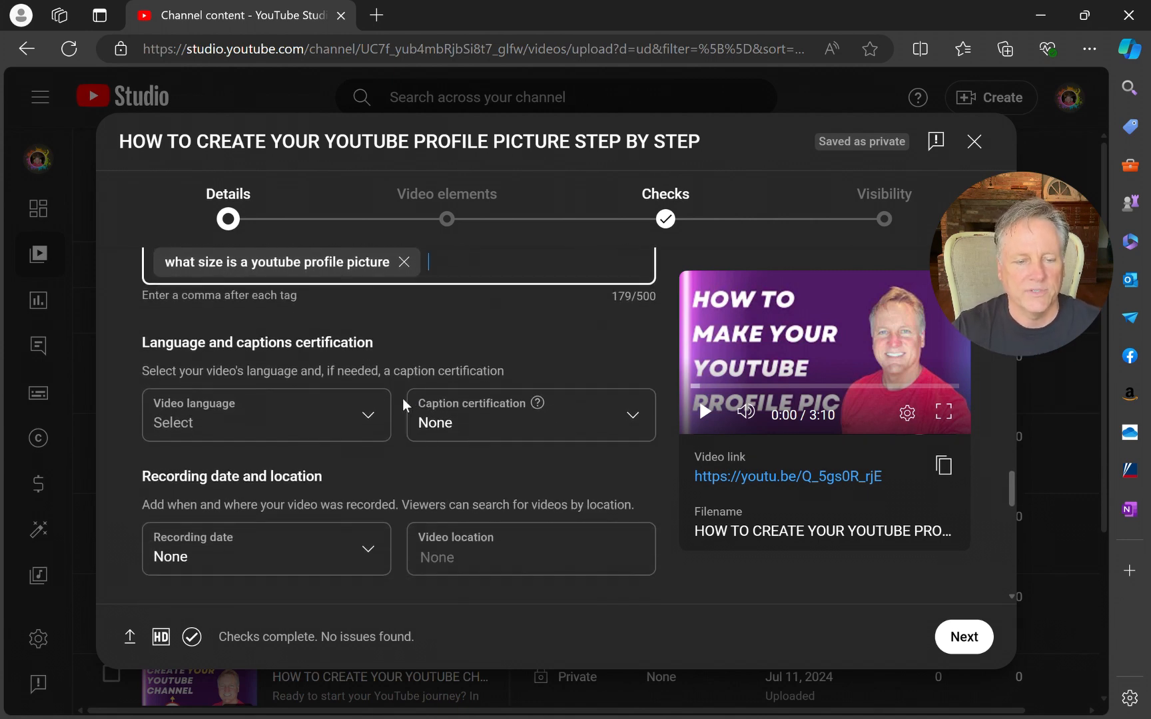
{"action": "left_click", "coordinate": [367, 414]}
{"action": "scroll", "coordinate": [291, 314], "scroll_direction": "down", "scroll_amount": 15}
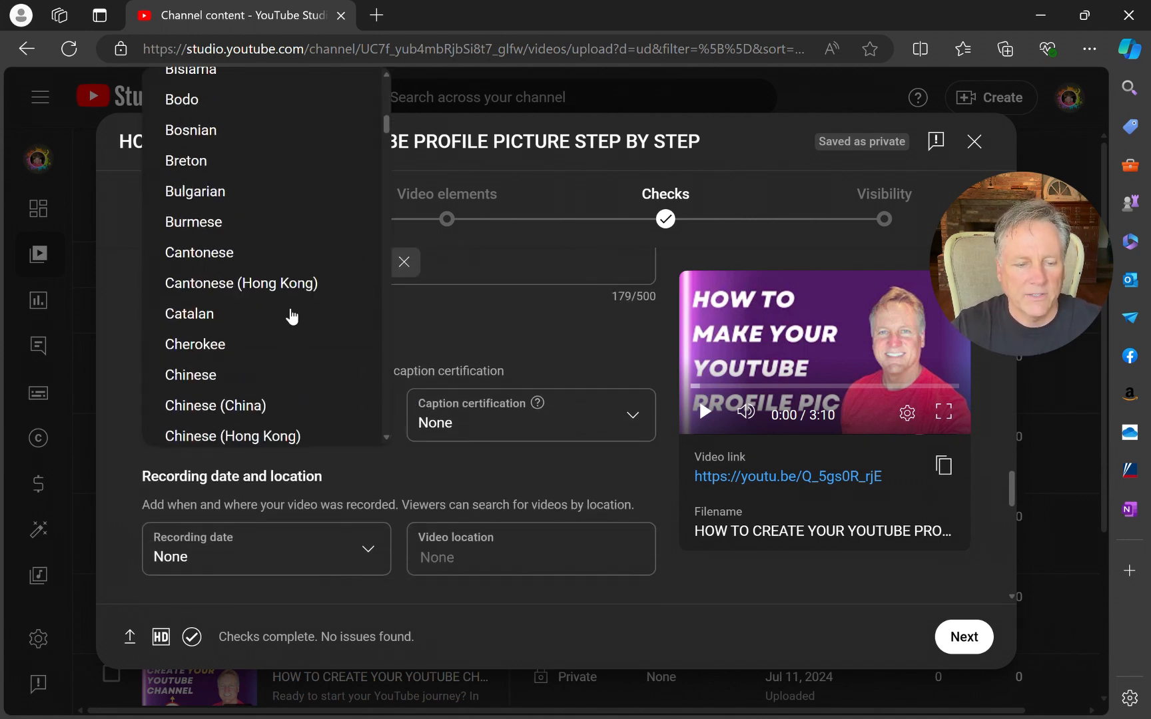
{"action": "scroll", "coordinate": [291, 315], "scroll_direction": "down", "scroll_amount": 5}
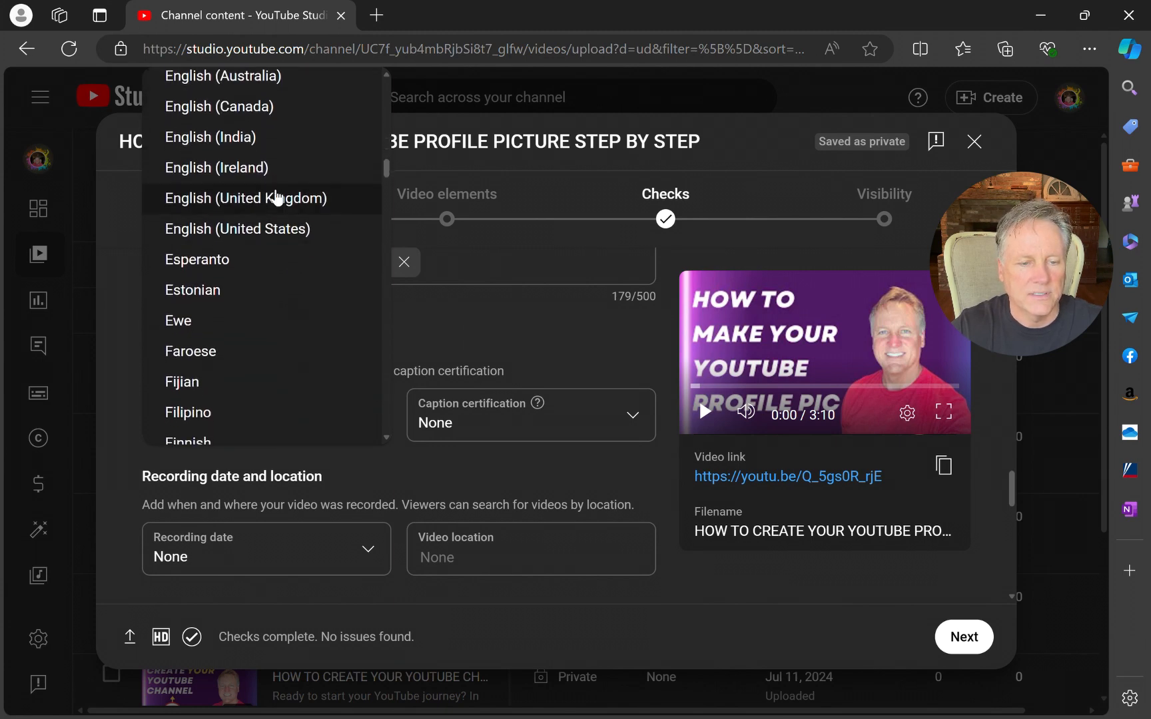
{"action": "left_click", "coordinate": [275, 230]}
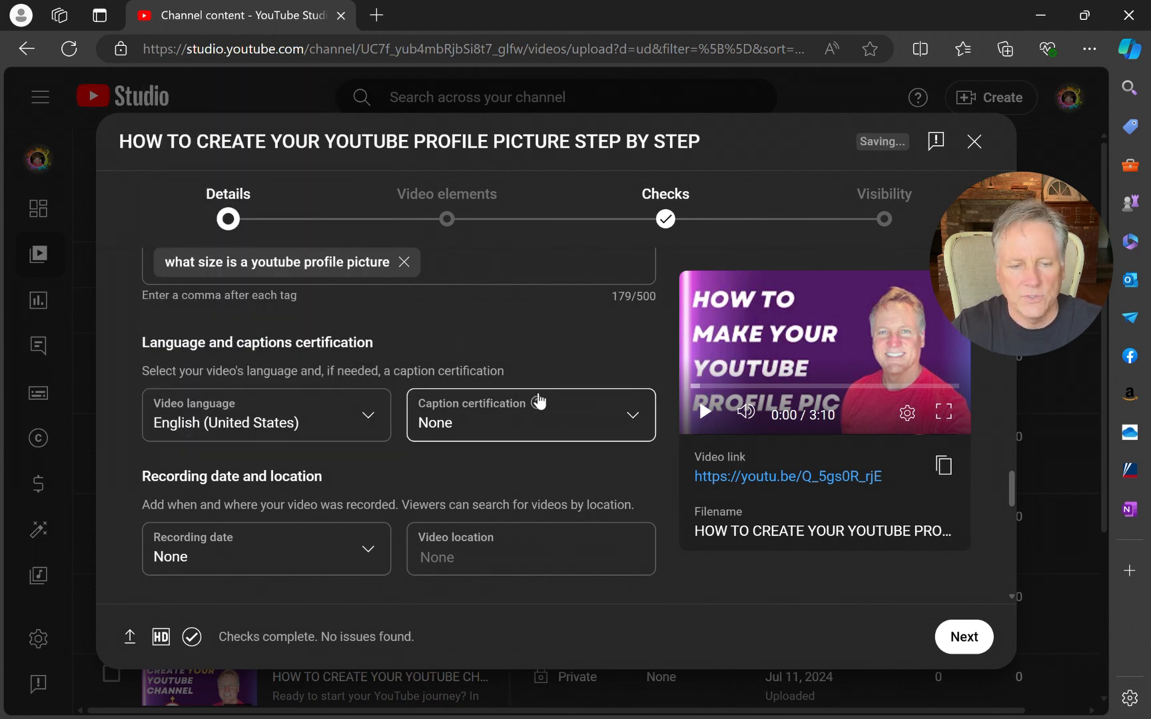
{"action": "left_click", "coordinate": [638, 422]}
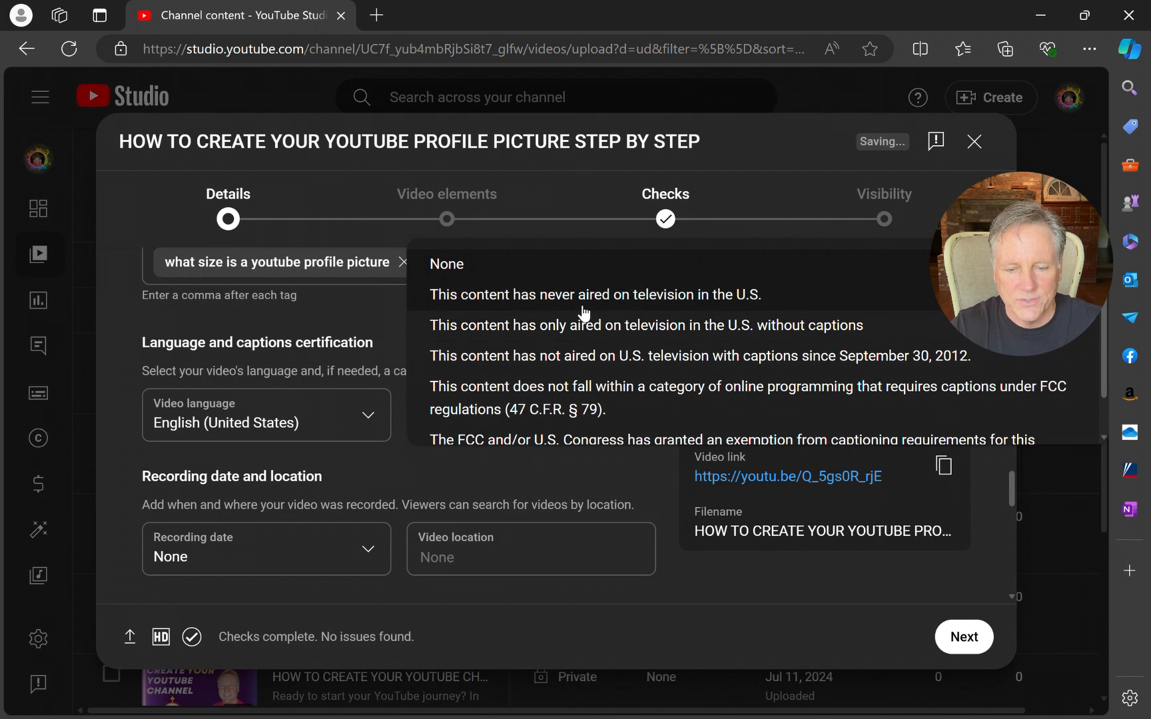
{"action": "left_click_drag", "start_coordinate": [621, 300], "coordinate": [553, 299]}
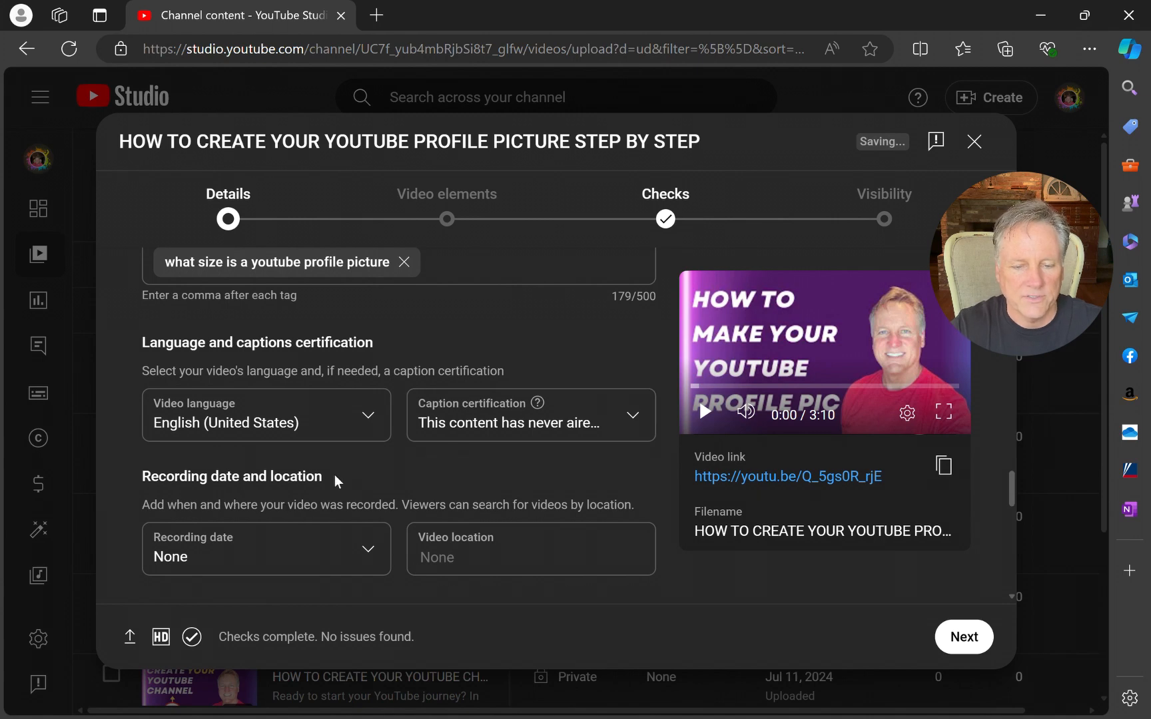
Step: Review the recording date choices and the video's location, license, embedding, subscriber notification and Shorts remixing settings
{"action": "left_click", "coordinate": [338, 545]}
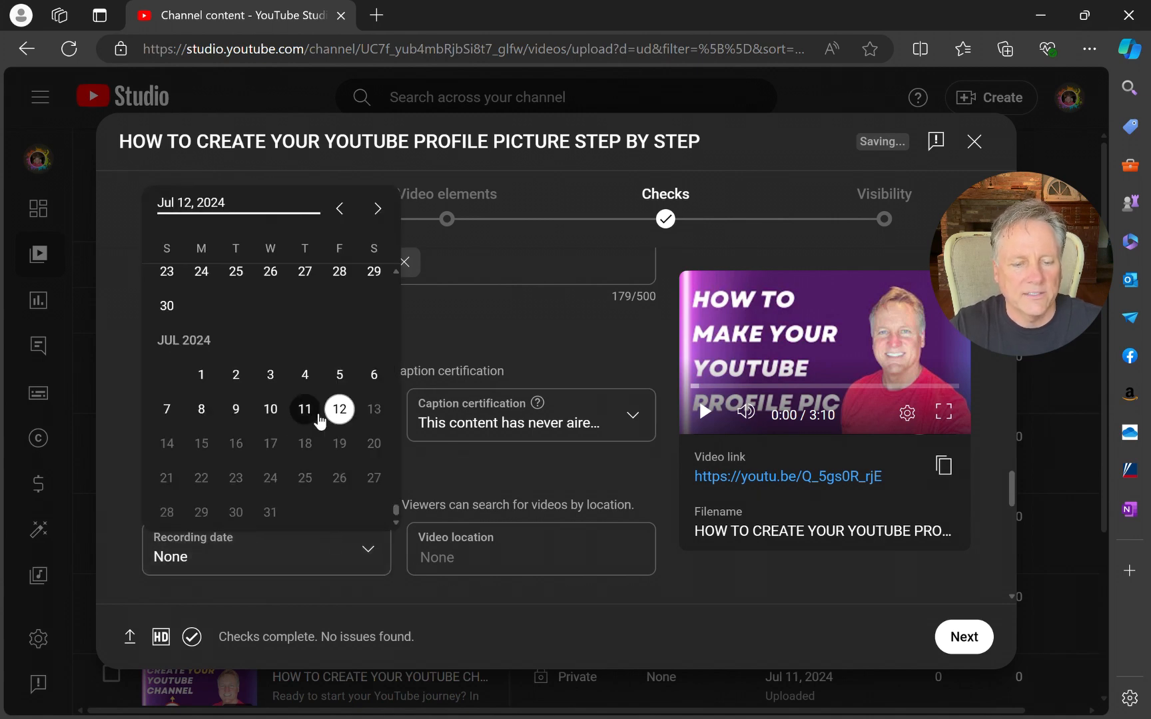
{"action": "left_click", "coordinate": [275, 563]}
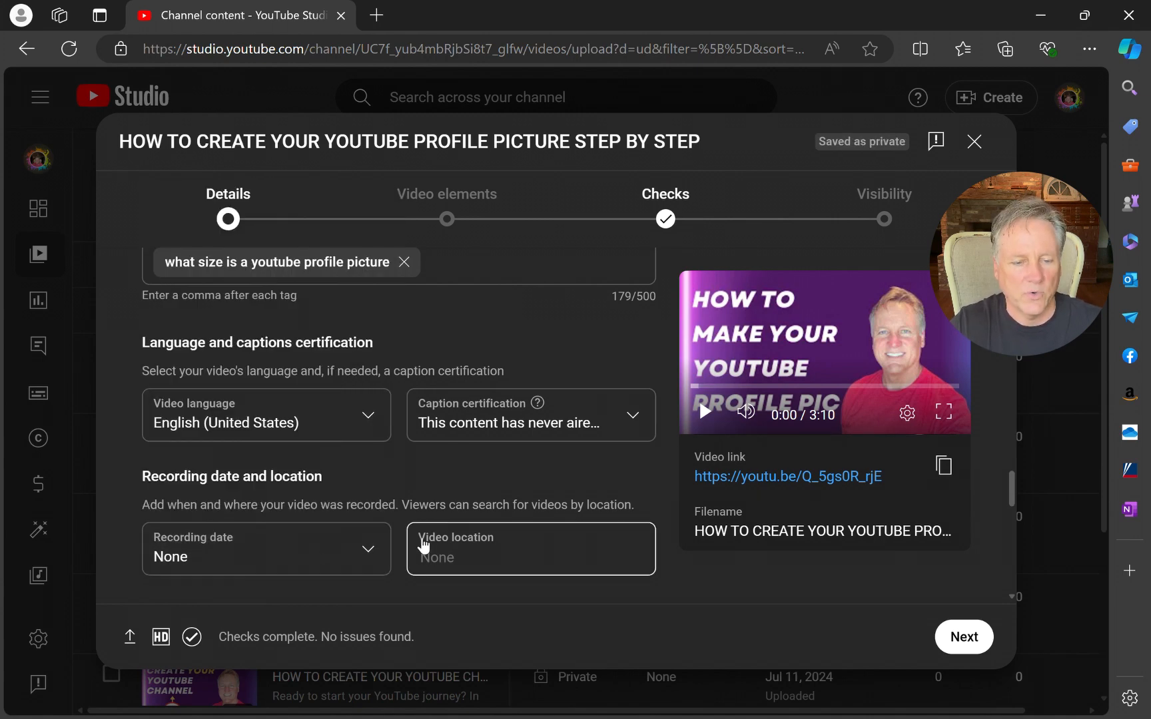
{"action": "scroll", "coordinate": [633, 532], "scroll_direction": "down", "scroll_amount": 2}
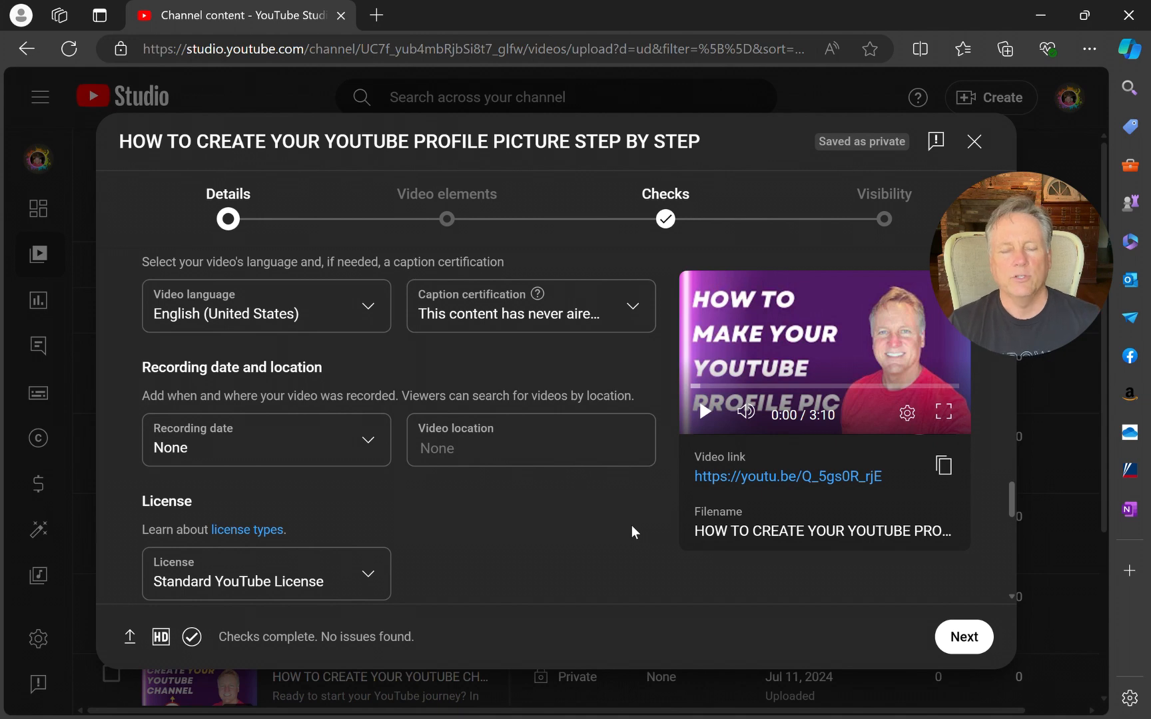
{"action": "scroll", "coordinate": [633, 526], "scroll_direction": "down", "scroll_amount": 3}
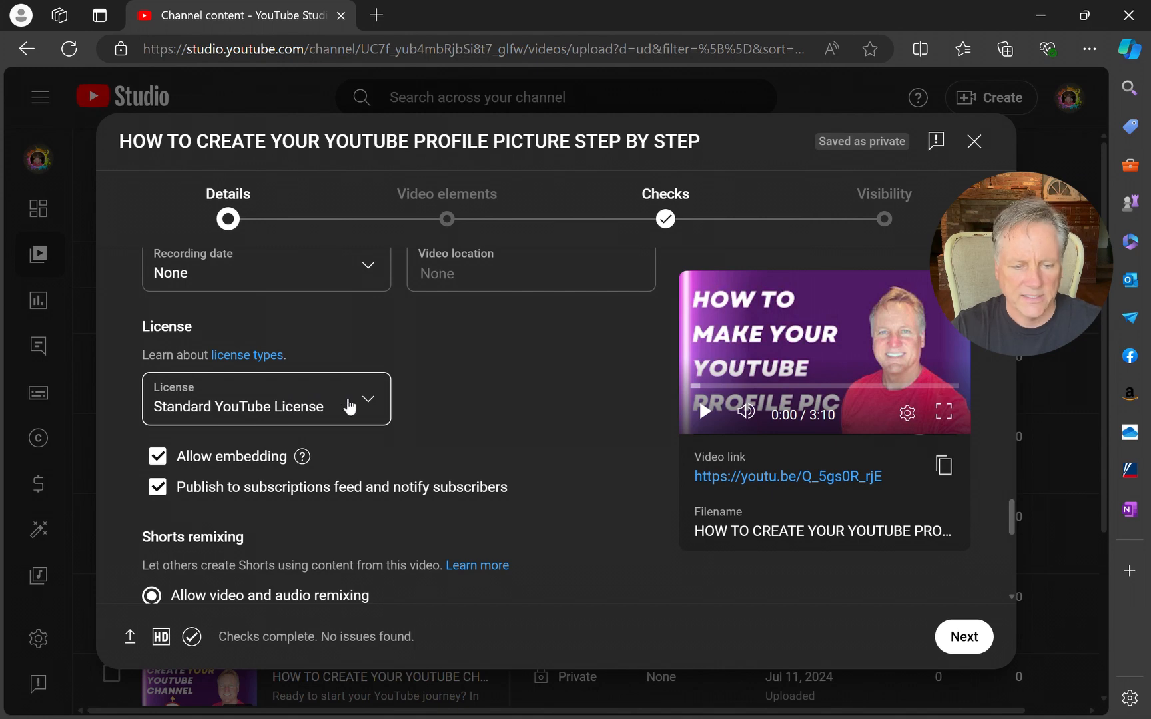
{"action": "scroll", "coordinate": [445, 411], "scroll_direction": "down", "scroll_amount": 2}
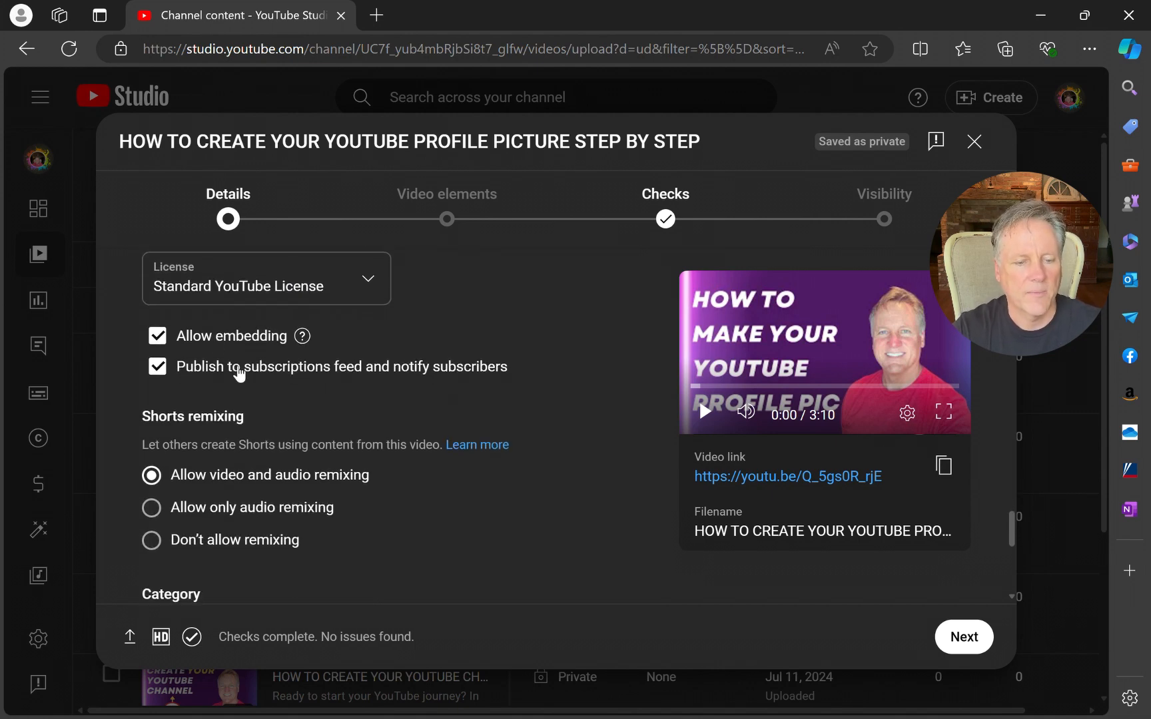
{"action": "scroll", "coordinate": [468, 432], "scroll_direction": "down", "scroll_amount": 2}
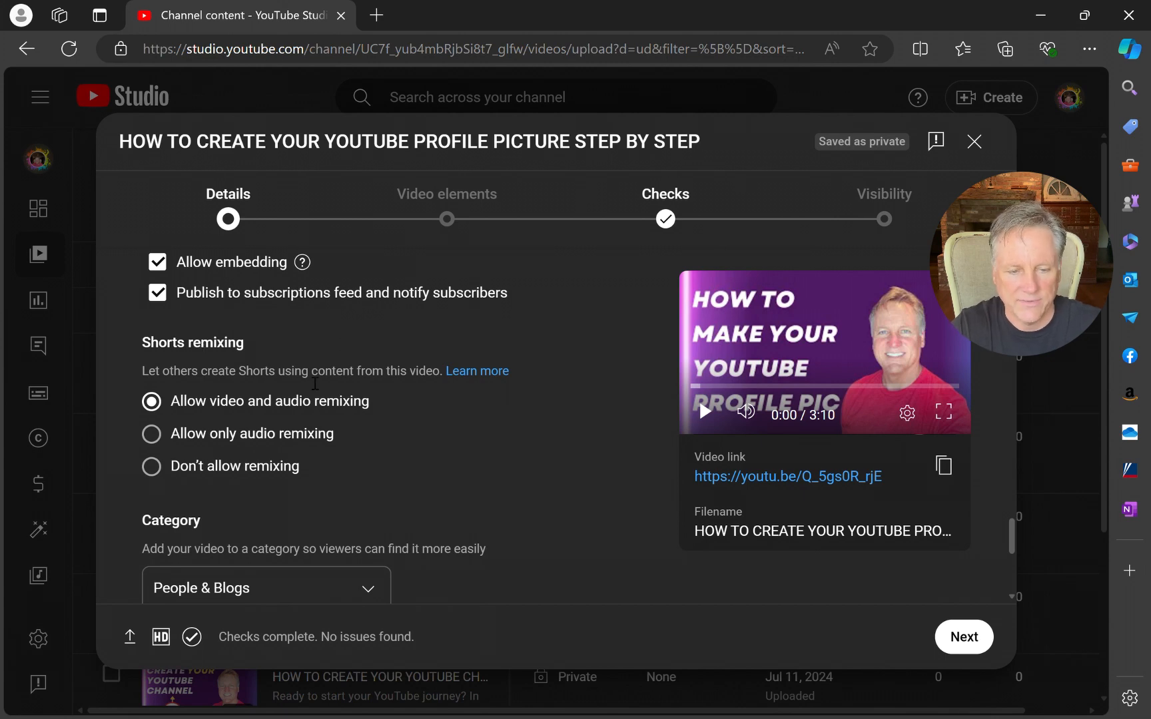
{"action": "scroll", "coordinate": [315, 384], "scroll_direction": "down", "scroll_amount": 2}
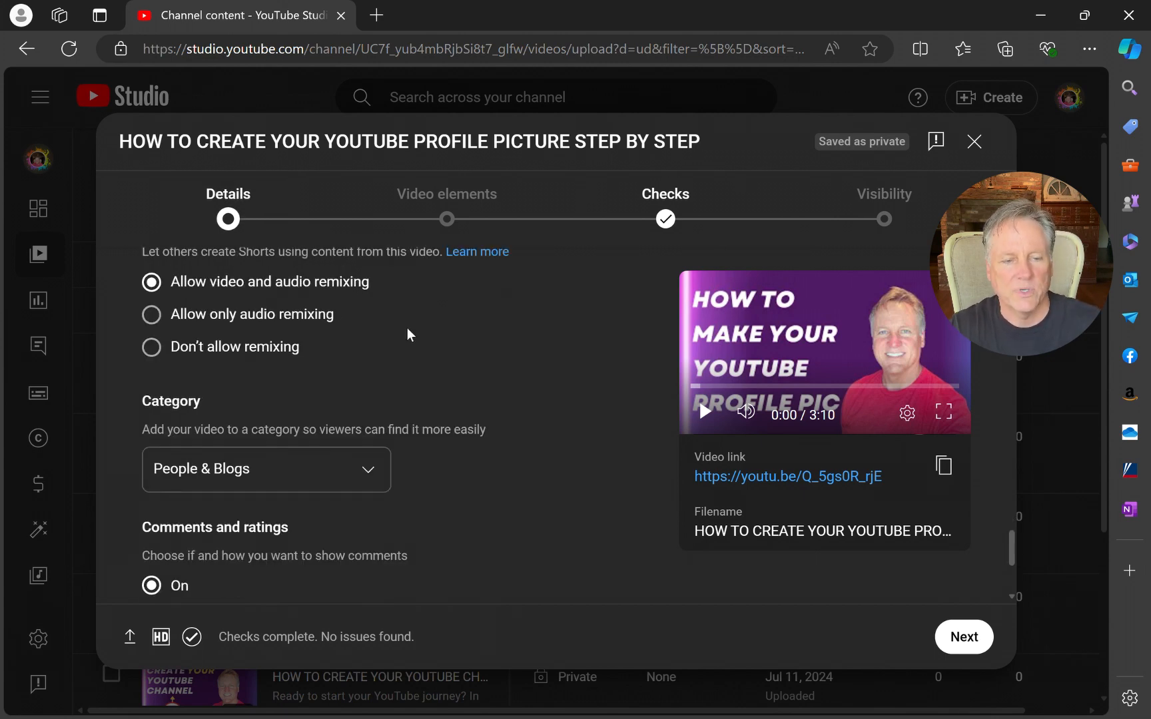
{"action": "scroll", "coordinate": [407, 336], "scroll_direction": "down", "scroll_amount": 1}
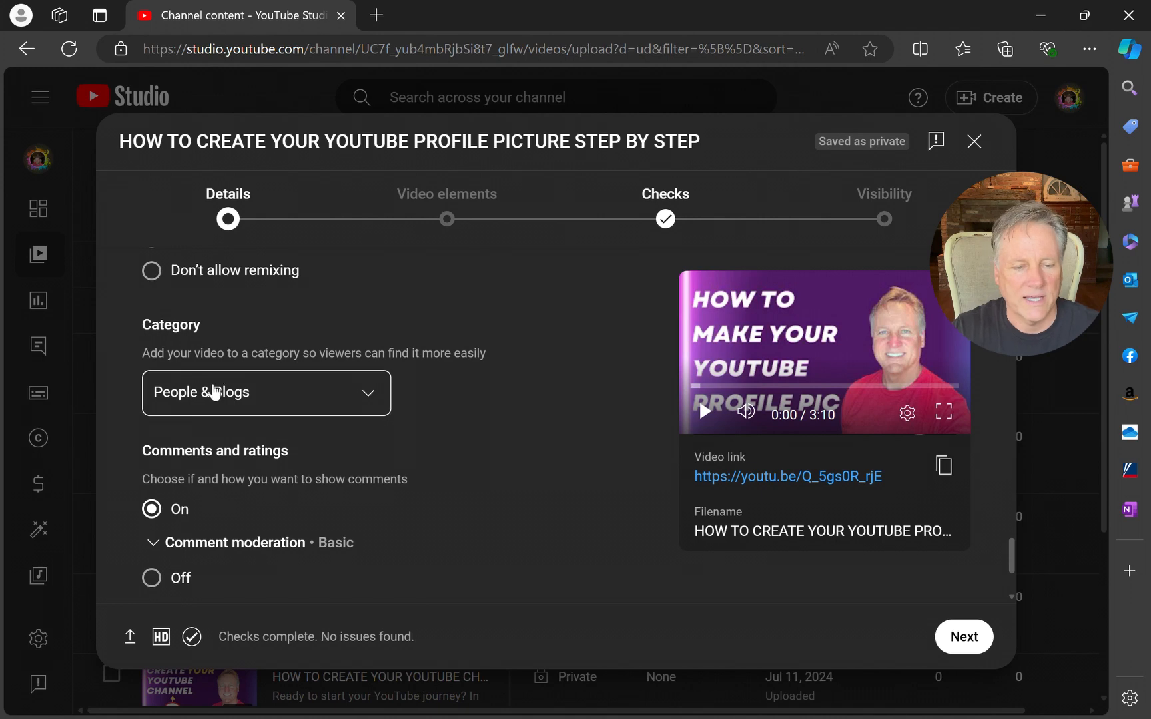
Step: Set the video's category to Education and its type to How-to
{"action": "left_click", "coordinate": [380, 400]}
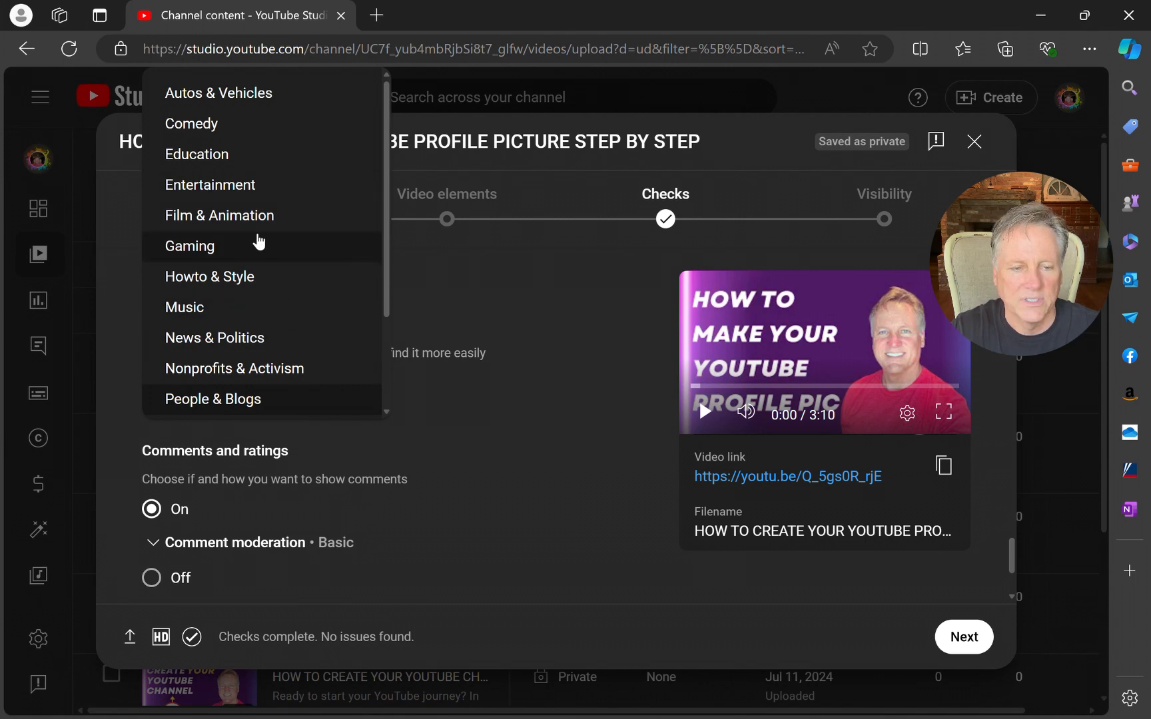
{"action": "left_click", "coordinate": [219, 154]}
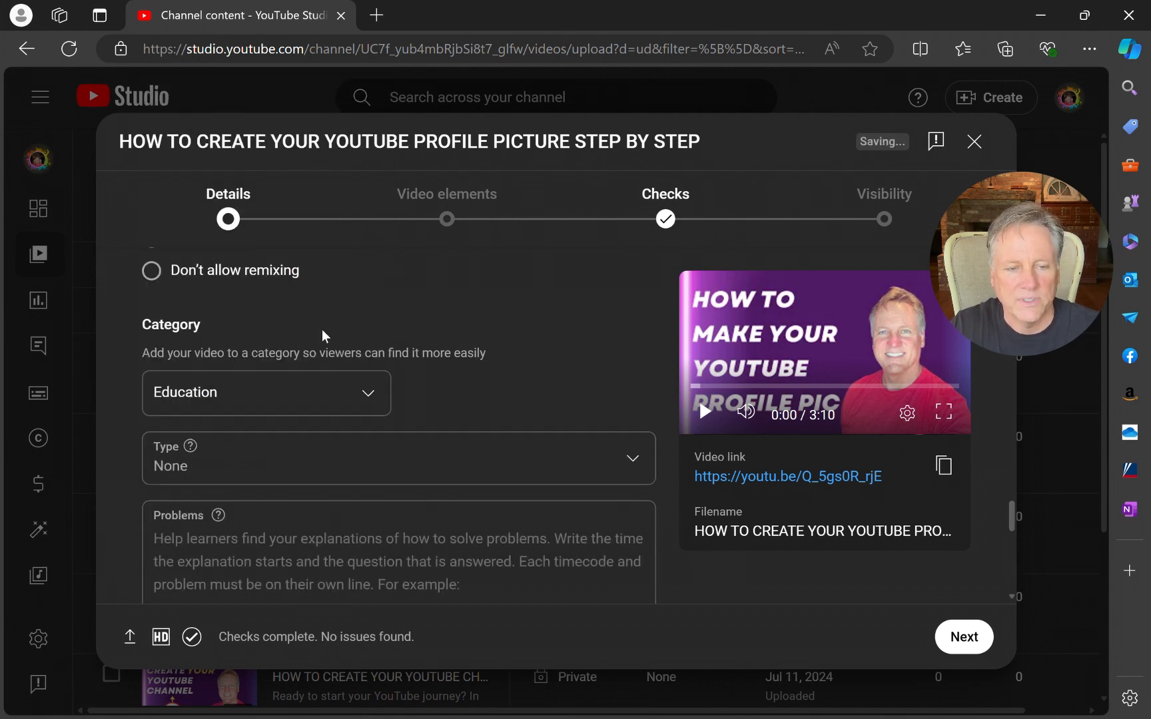
{"action": "scroll", "coordinate": [509, 390], "scroll_direction": "down", "scroll_amount": 2}
{"action": "left_click", "coordinate": [307, 367]}
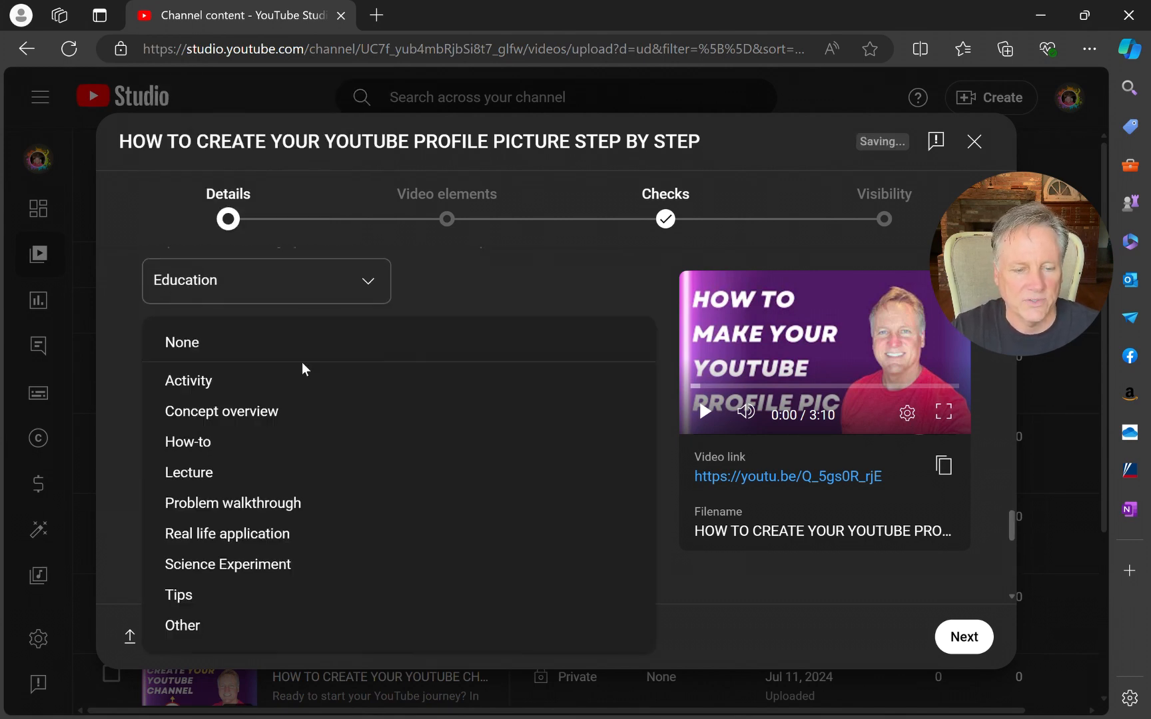
{"action": "left_click", "coordinate": [200, 442]}
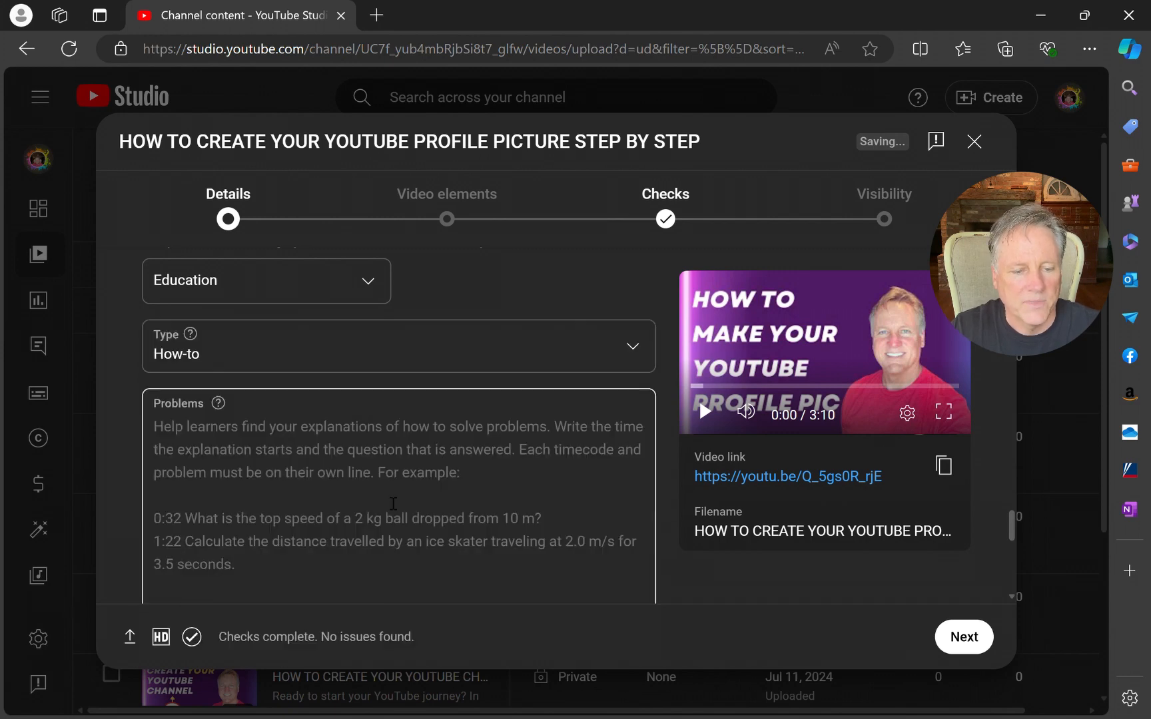
Step: Review the Problems and Academic system fields and set the video's level to Beginner
{"action": "scroll", "coordinate": [393, 504], "scroll_direction": "down", "scroll_amount": 2}
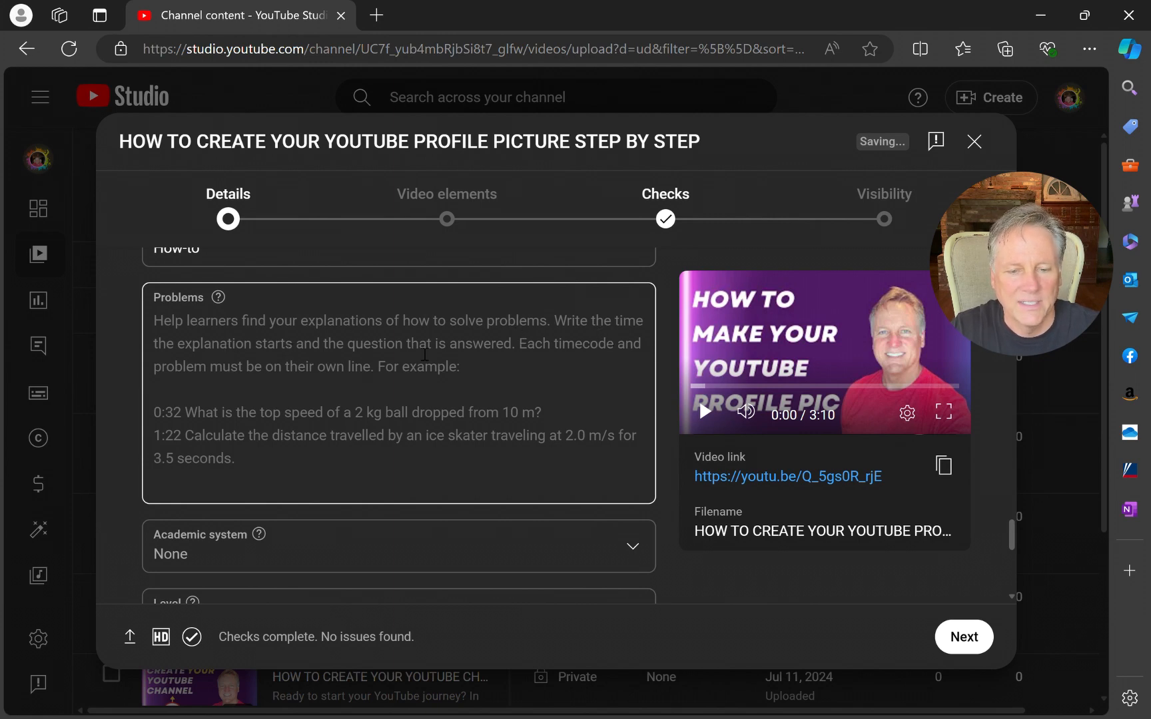
{"action": "left_click", "coordinate": [393, 357]}
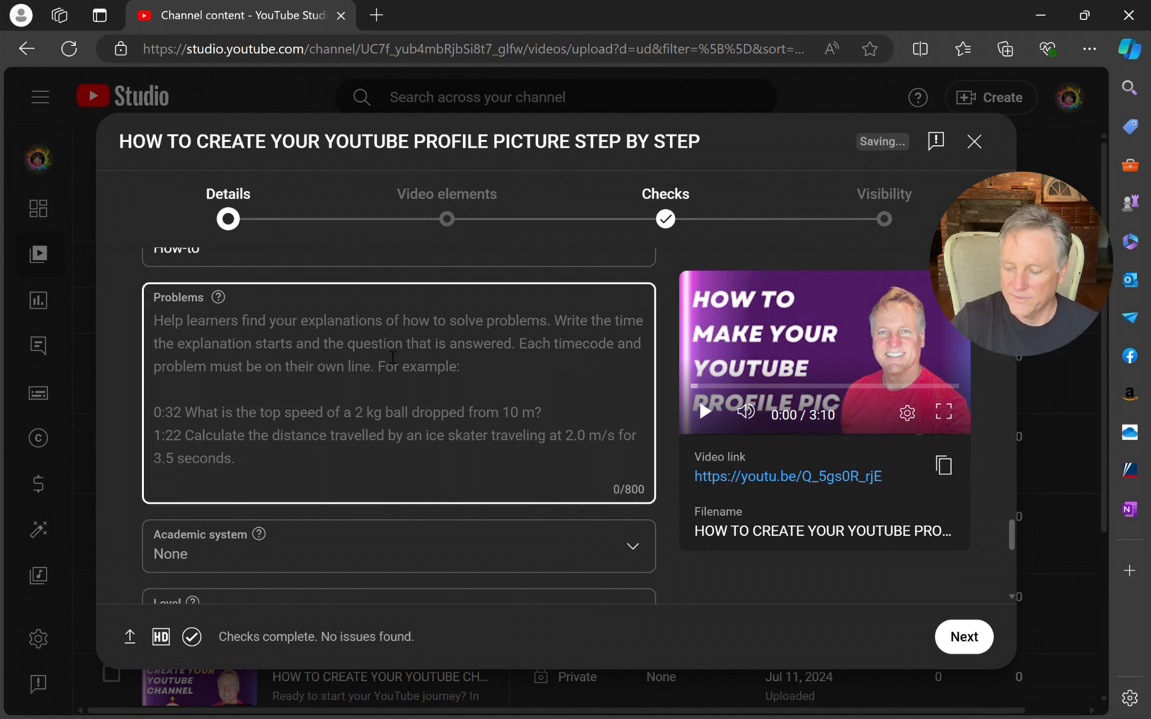
{"action": "scroll", "coordinate": [393, 358], "scroll_direction": "down", "scroll_amount": 1}
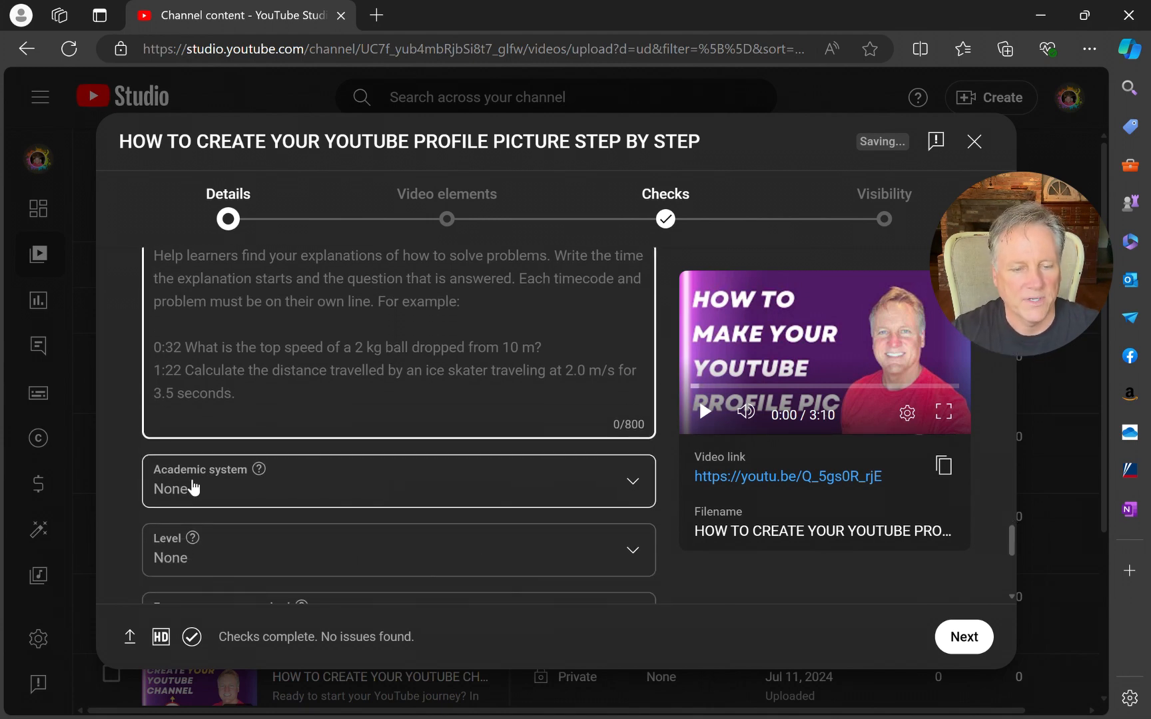
{"action": "left_click", "coordinate": [297, 491]}
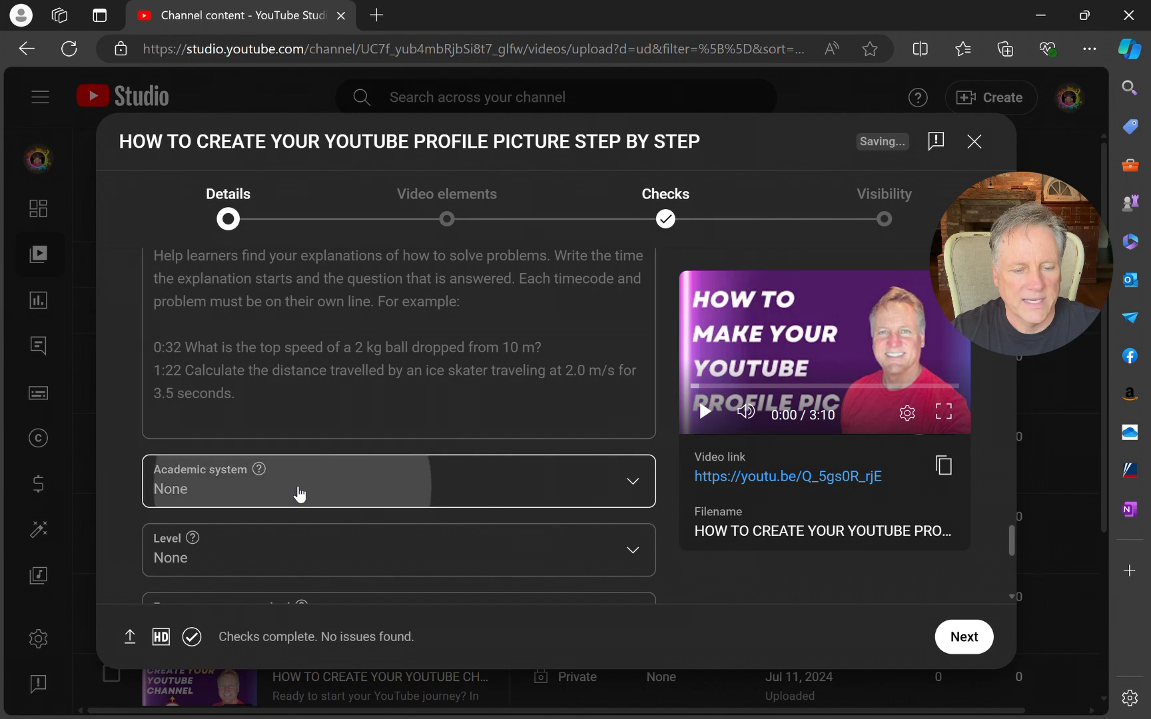
{"action": "left_click", "coordinate": [130, 500]}
{"action": "scroll", "coordinate": [383, 499], "scroll_direction": "down", "scroll_amount": 3}
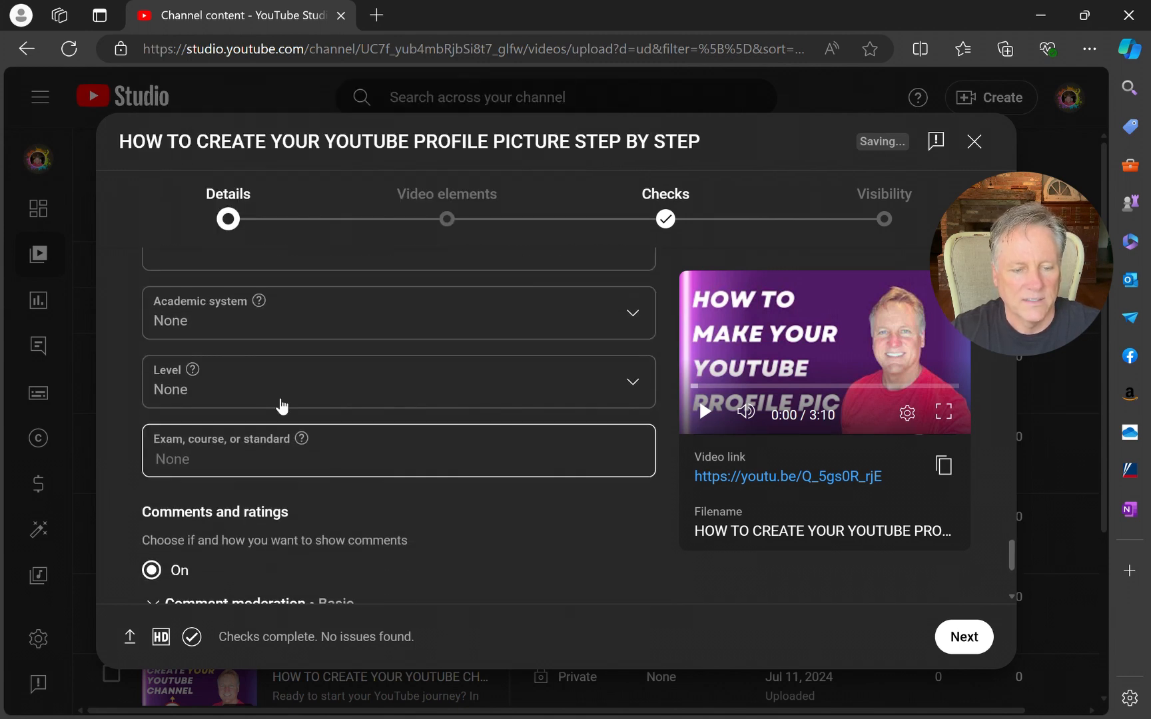
{"action": "left_click", "coordinate": [474, 387]}
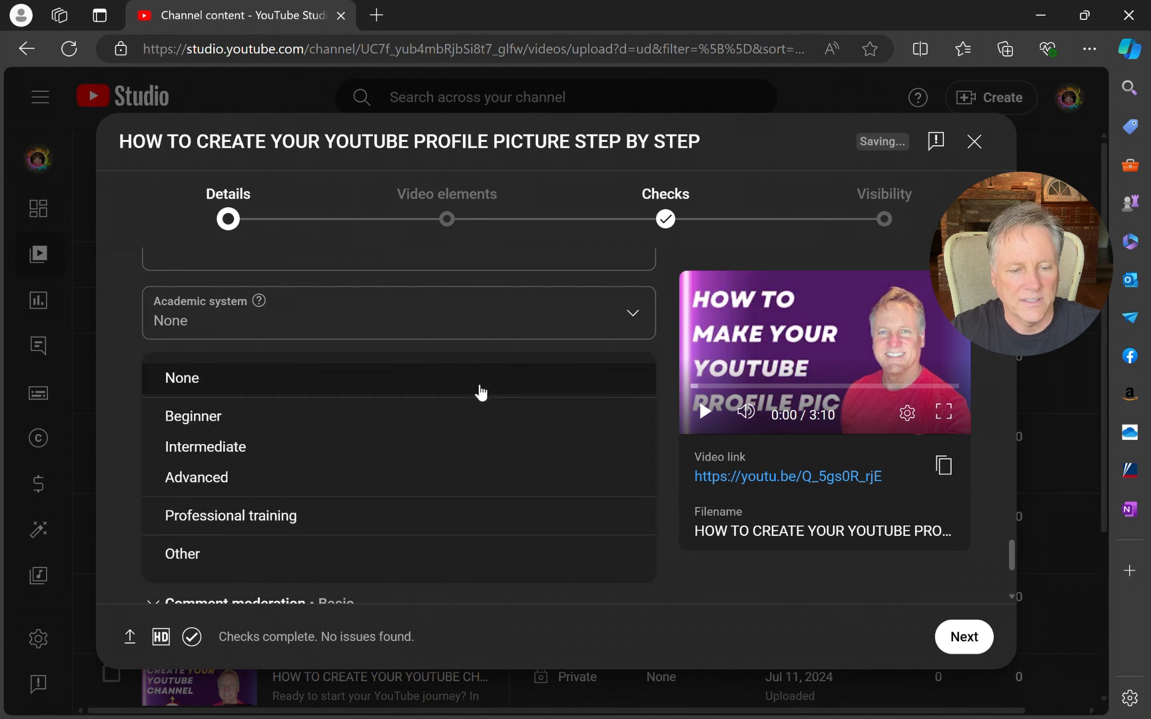
{"action": "left_click", "coordinate": [213, 418]}
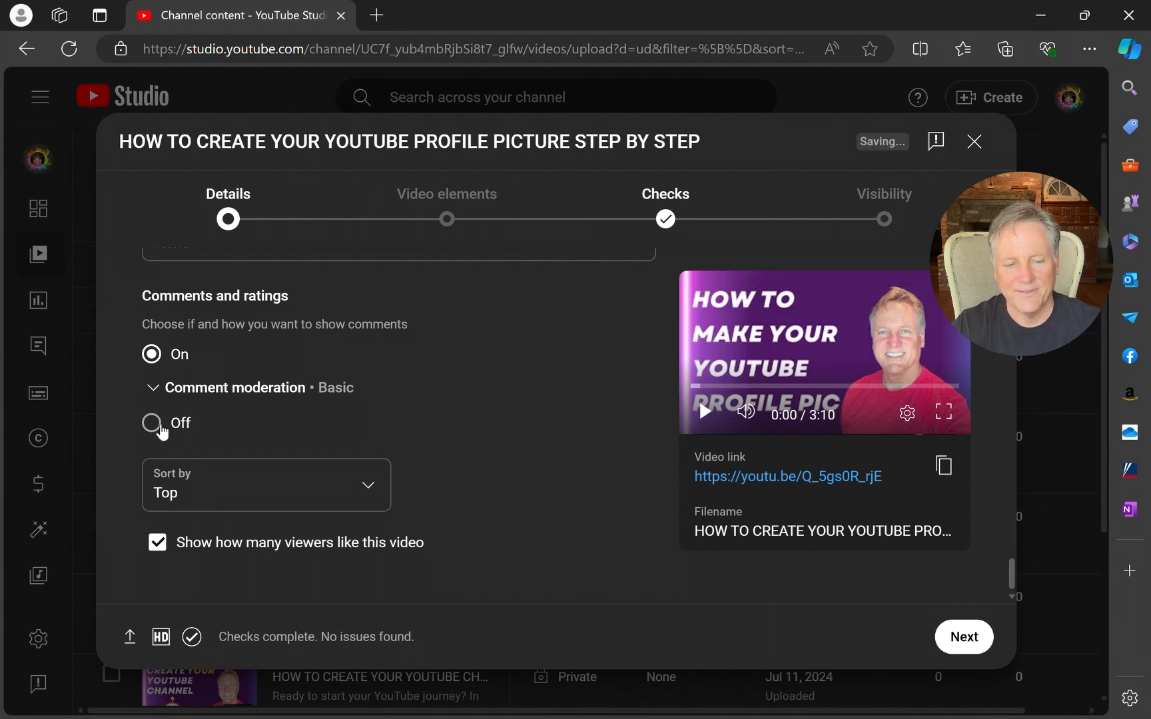
Step: Examine the comment moderation, comment sorting and like count settings, and look back over the video's other details
{"action": "left_click", "coordinate": [154, 389]}
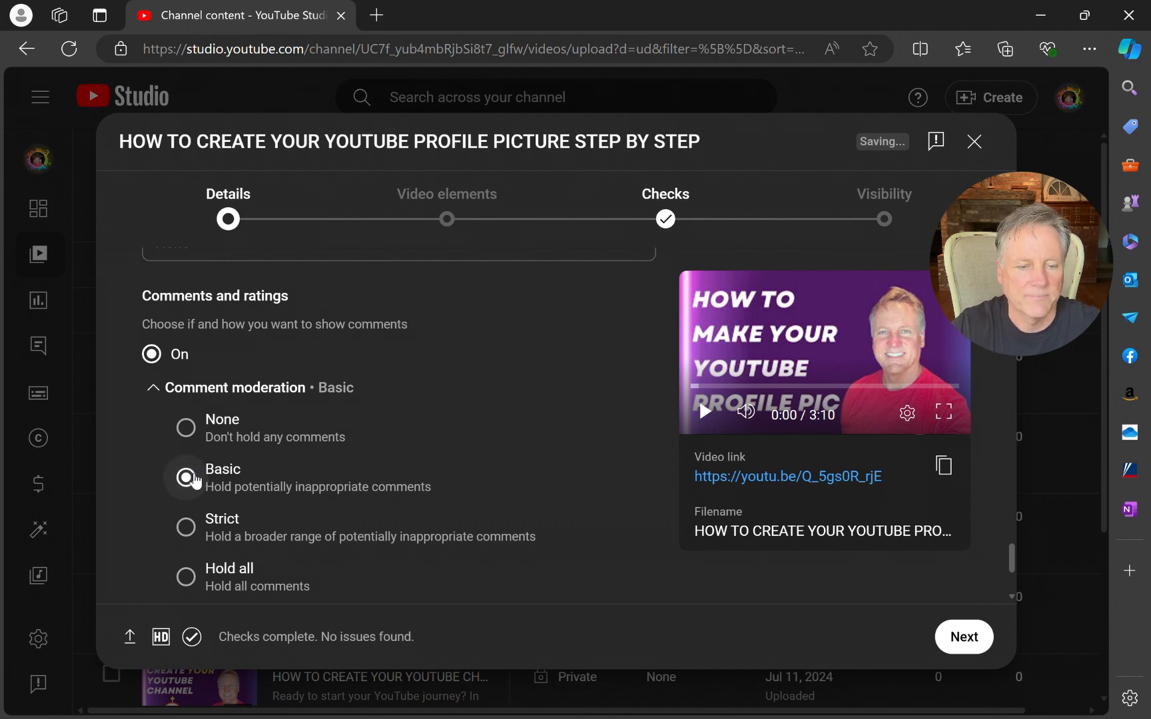
{"action": "scroll", "coordinate": [440, 473], "scroll_direction": "down", "scroll_amount": 3}
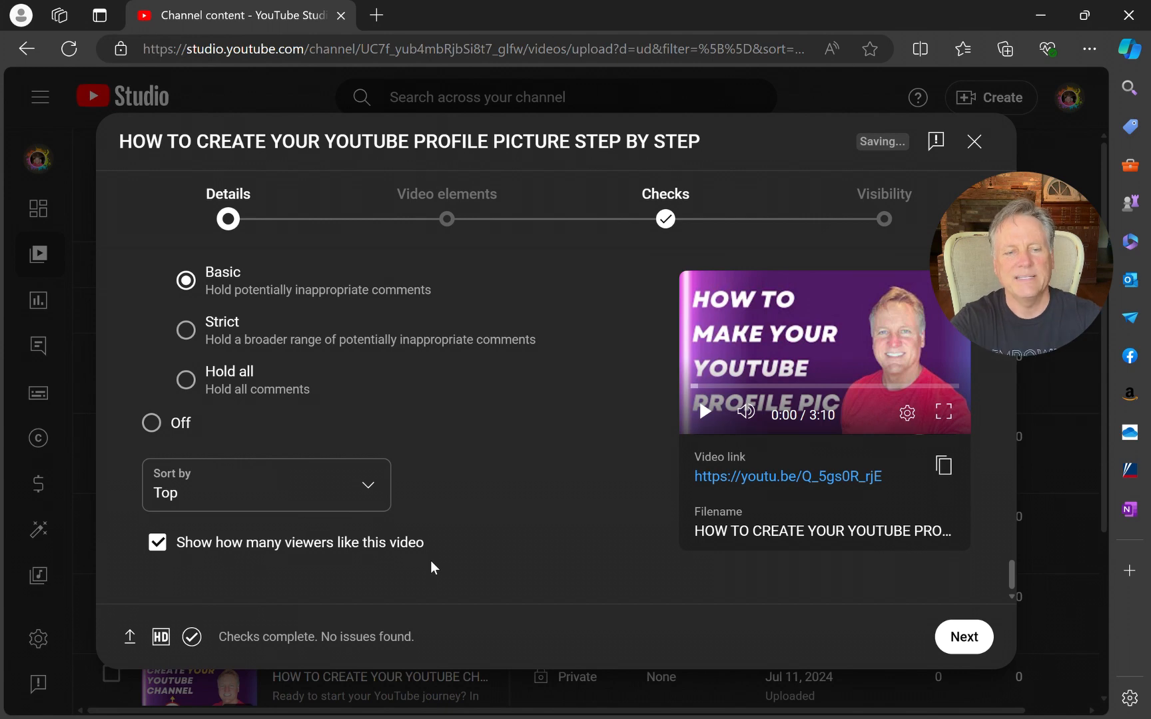
{"action": "scroll", "coordinate": [431, 562], "scroll_direction": "up", "scroll_amount": 10}
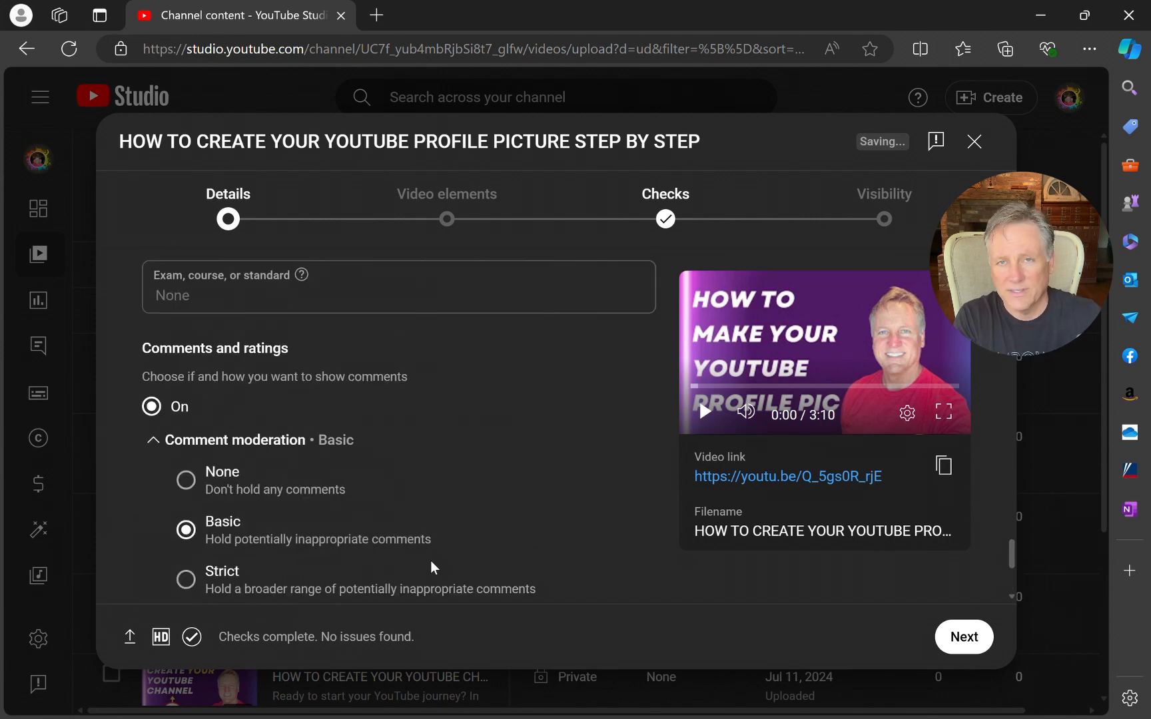
{"action": "scroll", "coordinate": [436, 569], "scroll_direction": "up", "scroll_amount": 10}
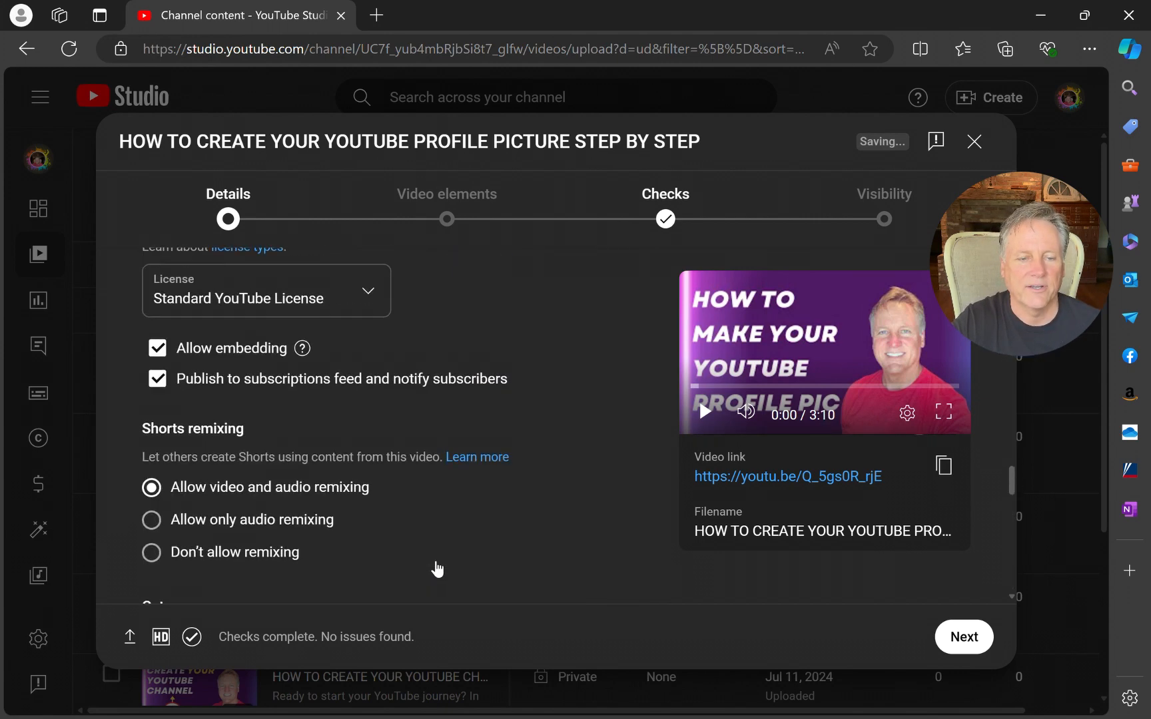
{"action": "scroll", "coordinate": [431, 560], "scroll_direction": "up", "scroll_amount": 2}
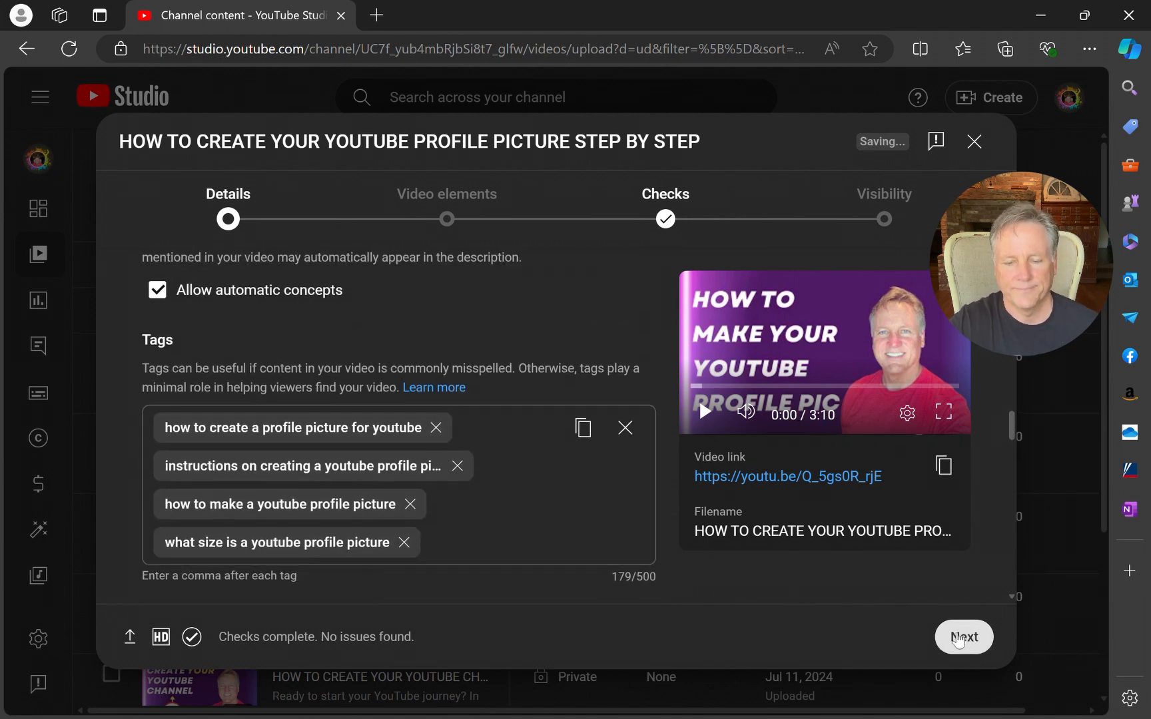
Step: Add an end screen from the "1 video, 1 subscribe" template and move its video element to the lower centre of the frame
{"action": "left_click", "coordinate": [958, 638]}
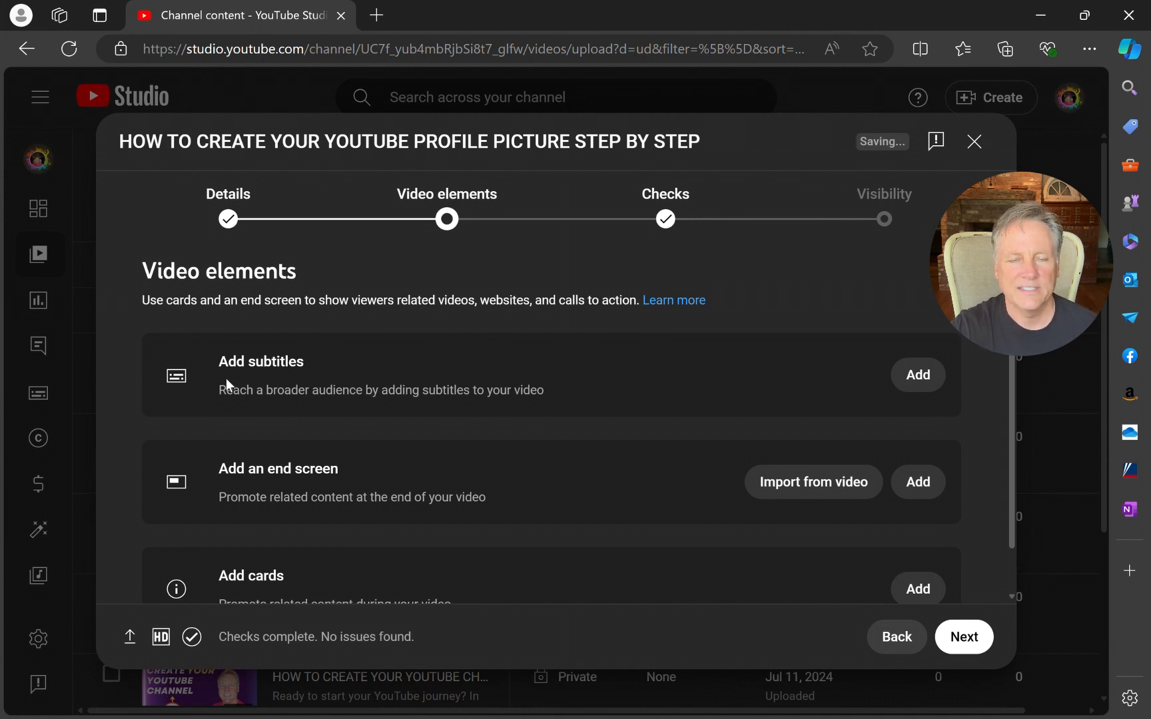
{"action": "scroll", "coordinate": [386, 479], "scroll_direction": "down", "scroll_amount": 1}
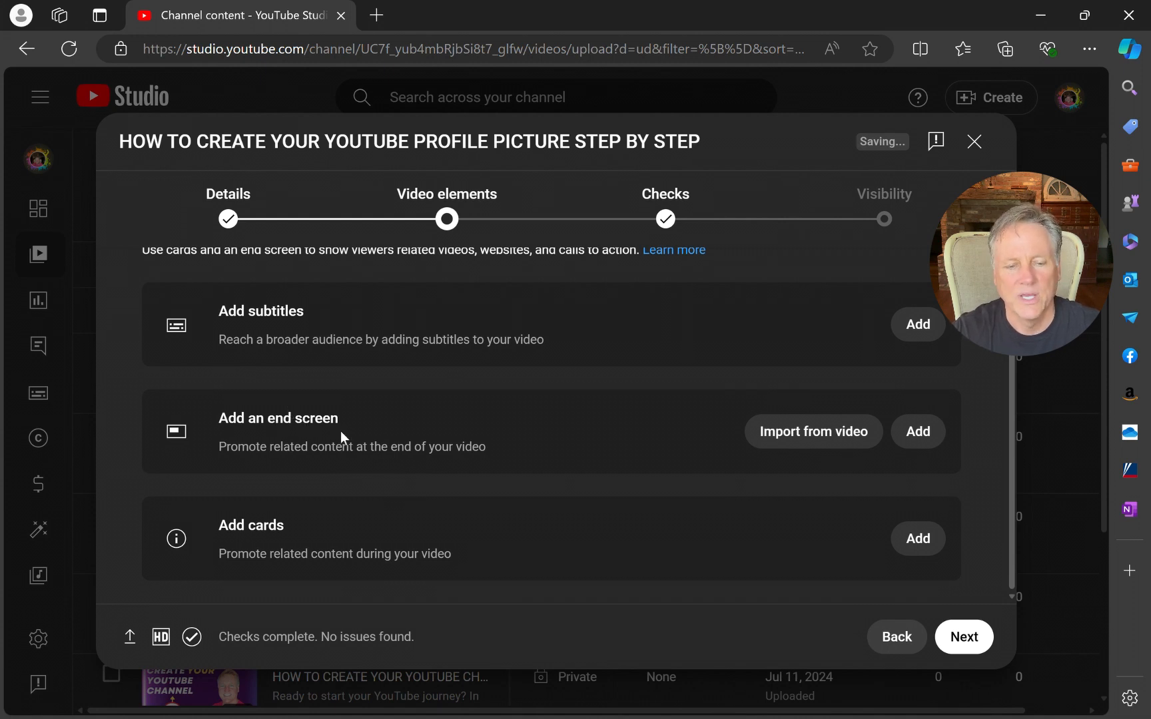
{"action": "left_click", "coordinate": [915, 431]}
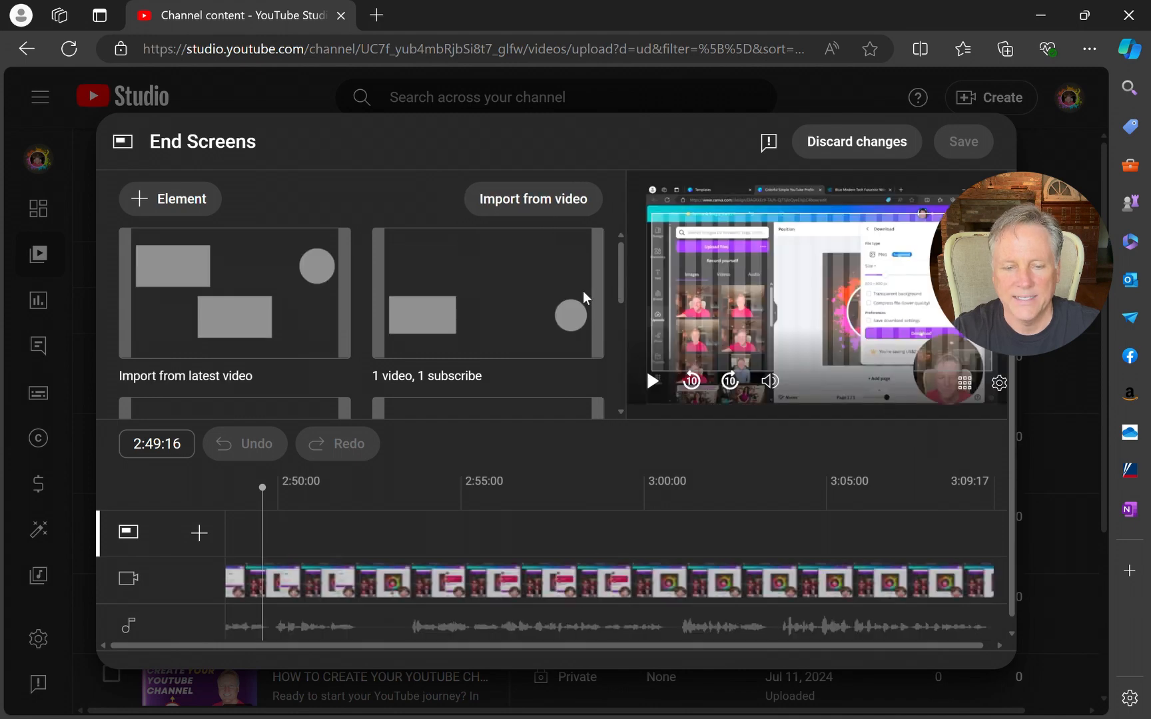
{"action": "left_click", "coordinate": [436, 341]}
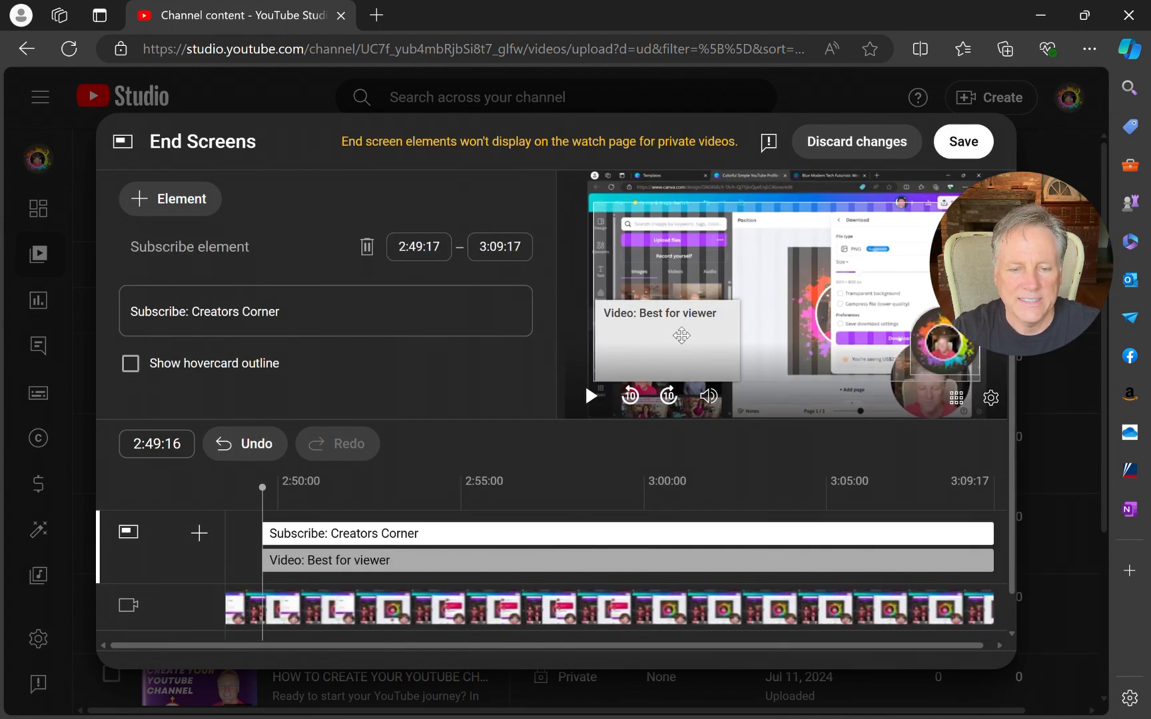
{"action": "left_click", "coordinate": [736, 347]}
{"action": "left_click_drag", "start_coordinate": [737, 347], "coordinate": [799, 359]}
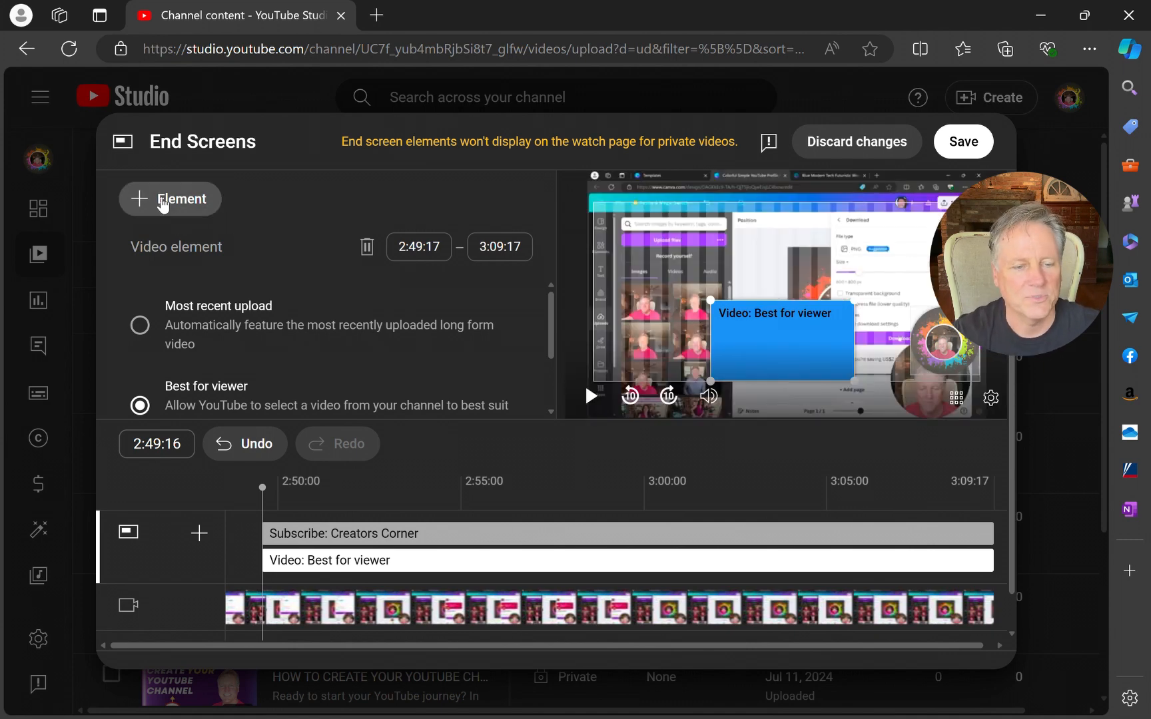
Step: Add the playlist "CREATORS CORNER - GETTING STARTED ON YOUTUBE" to the end screen as a playlist element
{"action": "left_click", "coordinate": [160, 205]}
{"action": "left_click", "coordinate": [163, 229]}
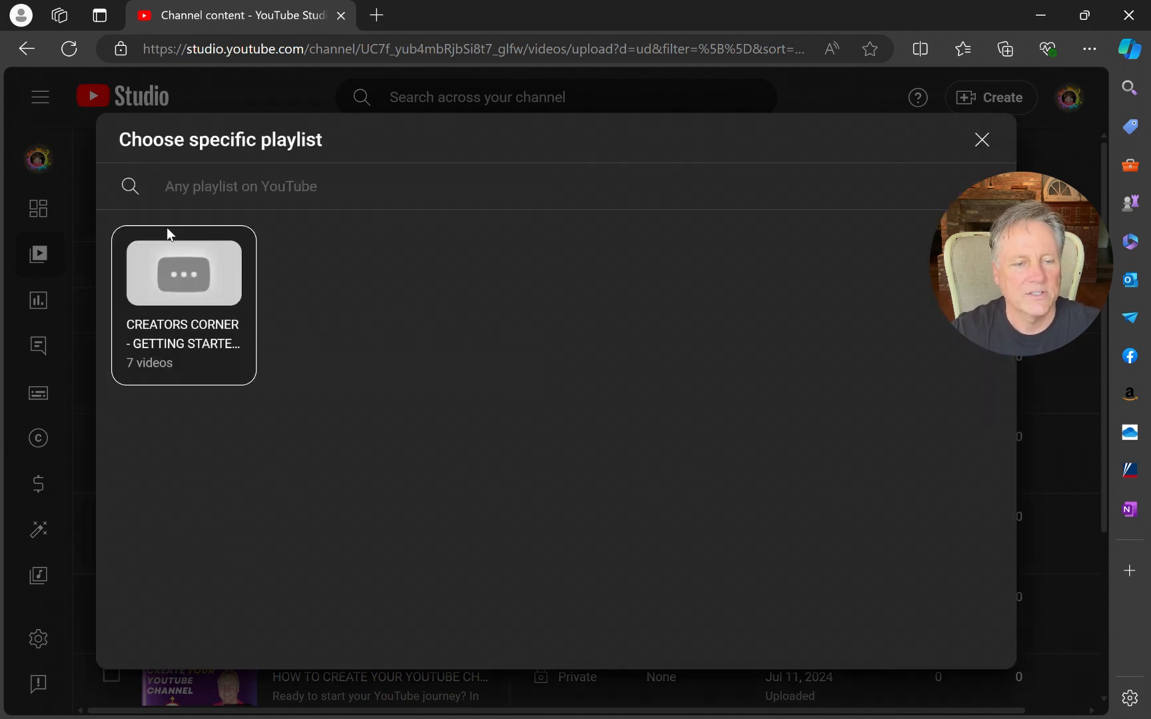
{"action": "left_click", "coordinate": [247, 247]}
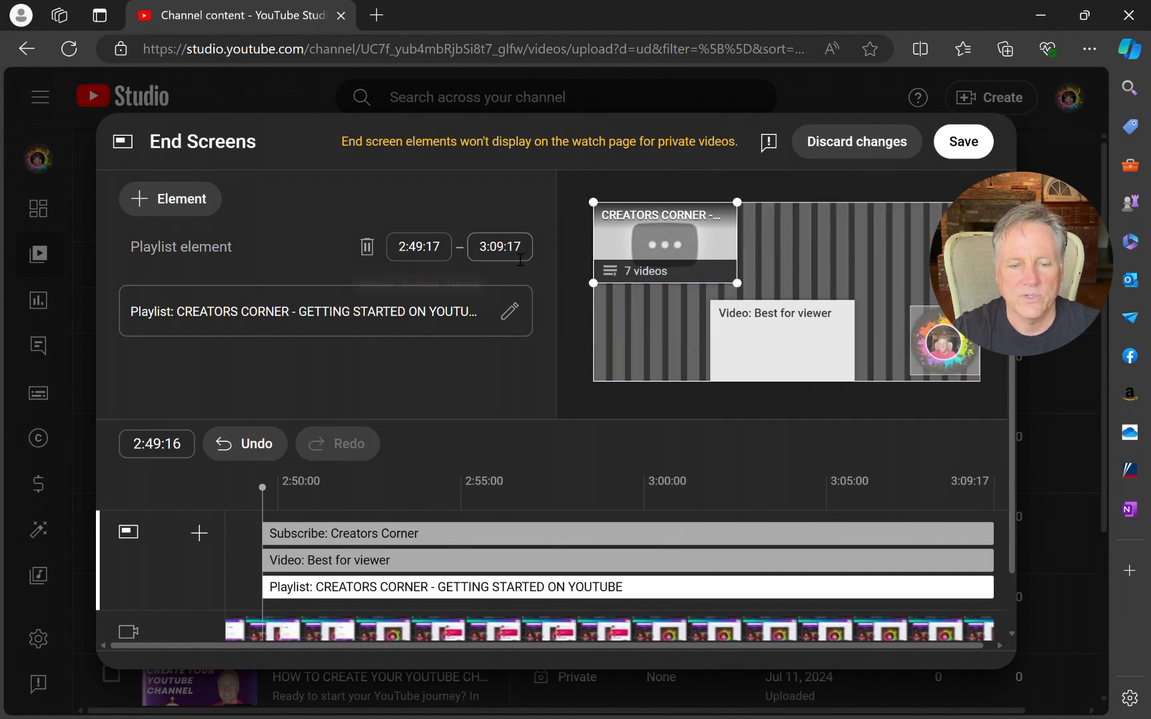
{"action": "left_click", "coordinate": [428, 253]}
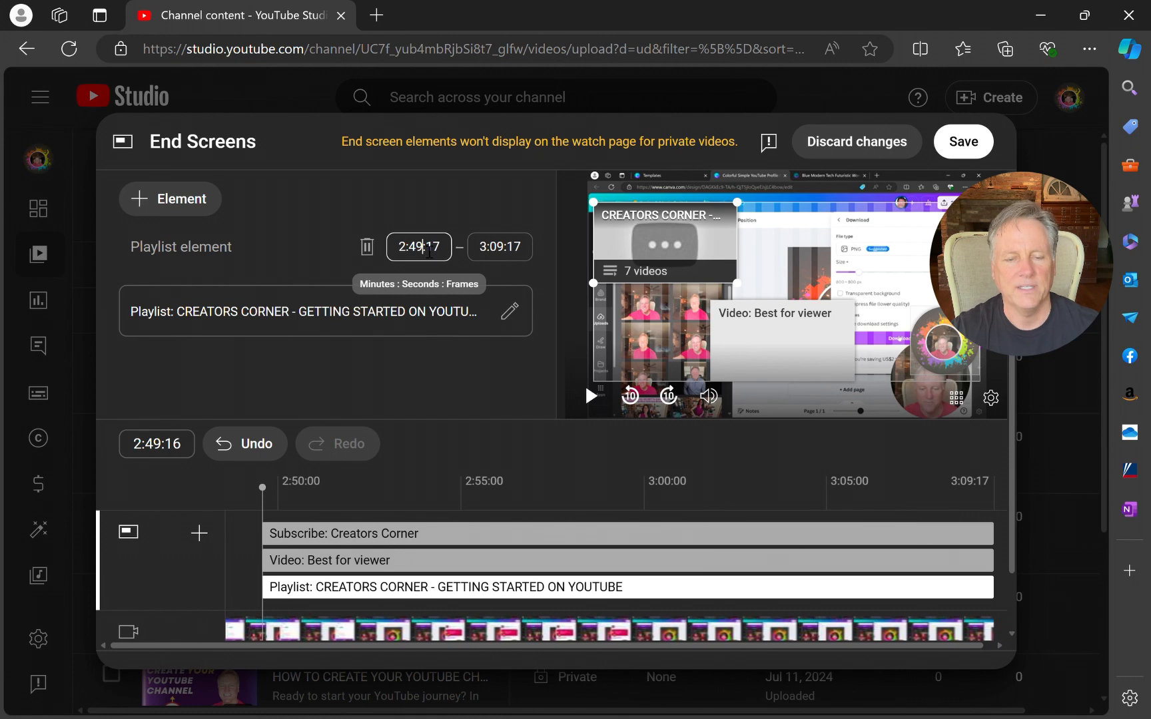
{"action": "left_click", "coordinate": [425, 371]}
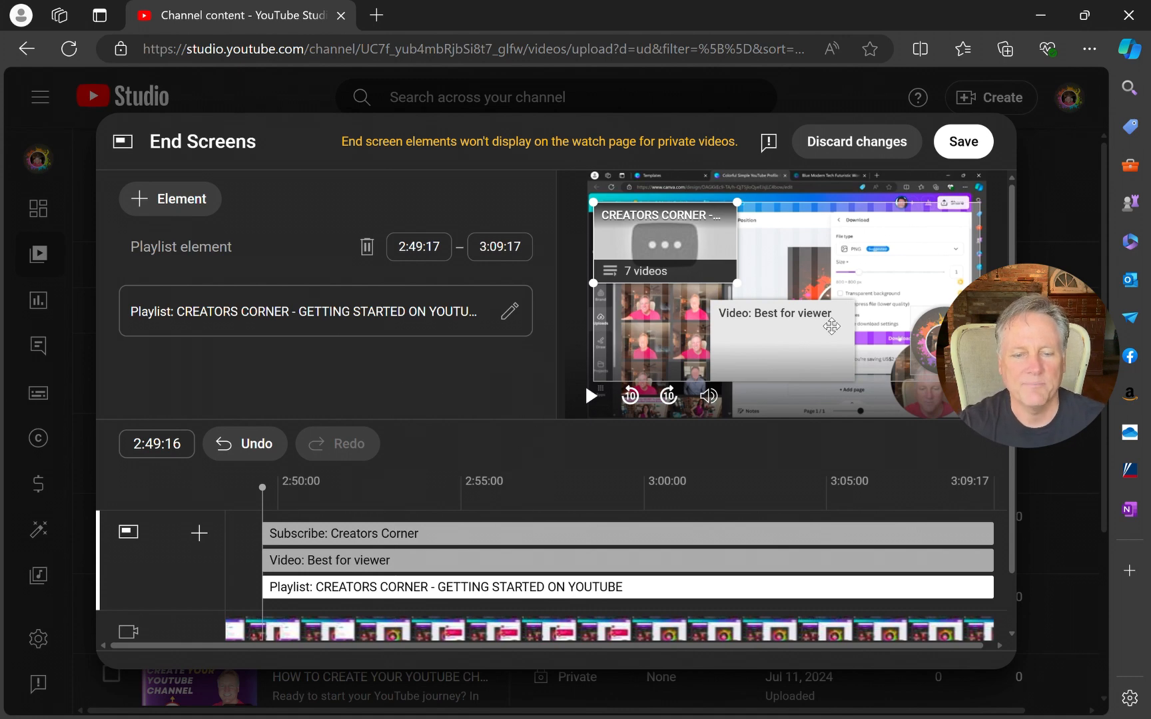
Step: Place the video element at the frame's left edge and the playlist element at its right edge above the subscribe element, and save the end screen
{"action": "left_click_drag", "start_coordinate": [829, 320], "coordinate": [711, 319]}
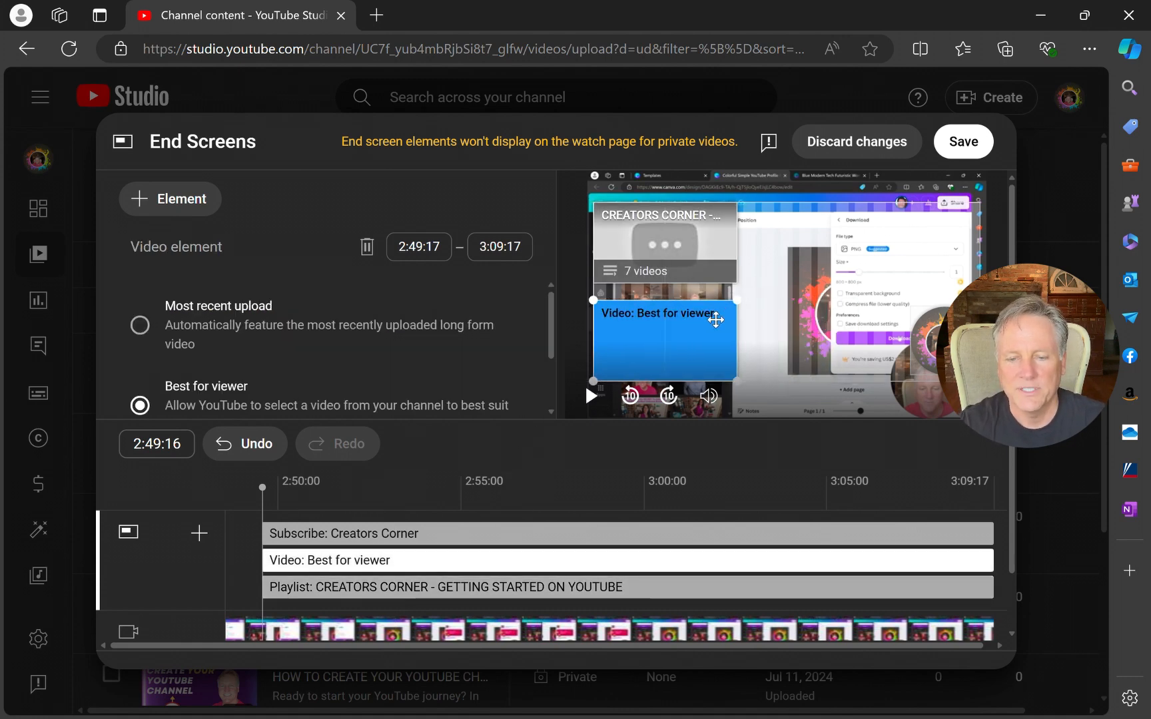
{"action": "left_click", "coordinate": [660, 233]}
{"action": "left_click_drag", "start_coordinate": [659, 233], "coordinate": [819, 331]}
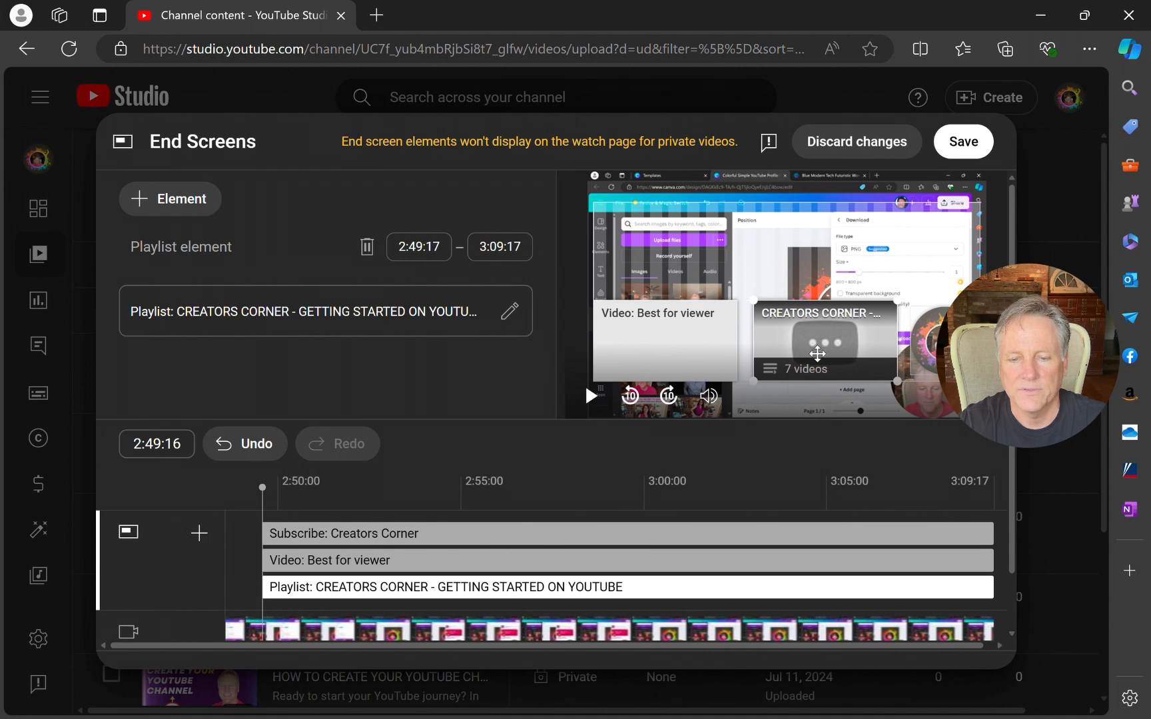
{"action": "left_click", "coordinate": [691, 322]}
{"action": "left_click_drag", "start_coordinate": [691, 322], "coordinate": [689, 249]}
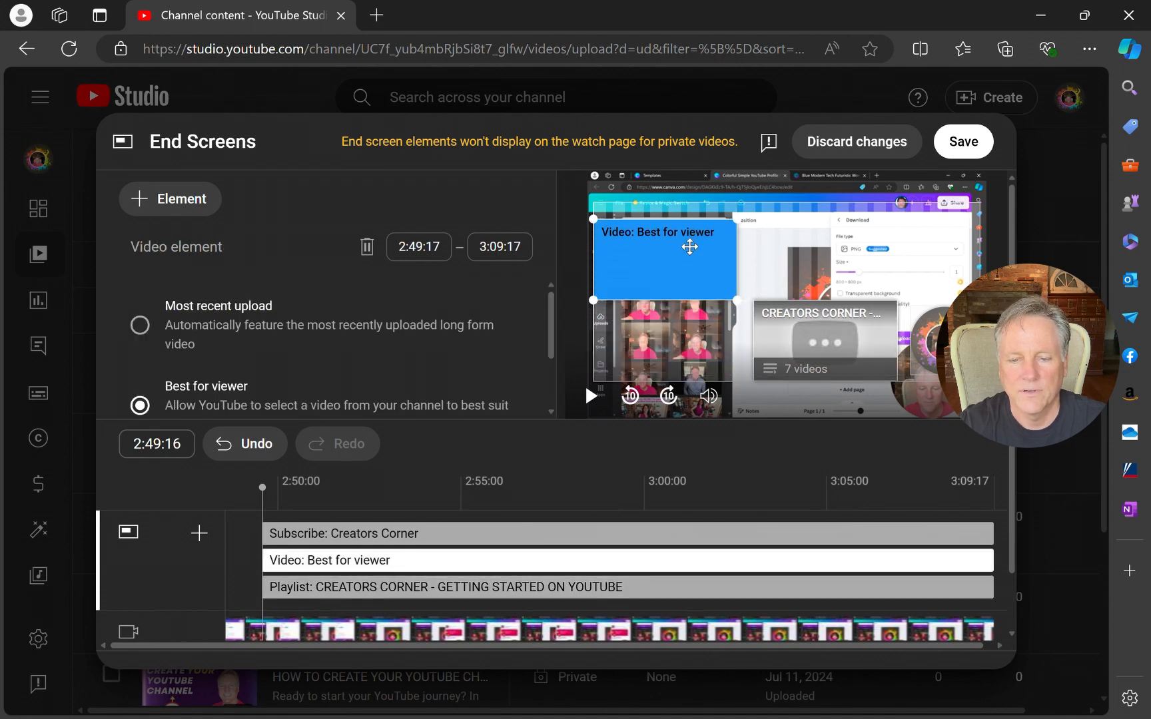
{"action": "left_click_drag", "start_coordinate": [826, 329], "coordinate": [905, 247]}
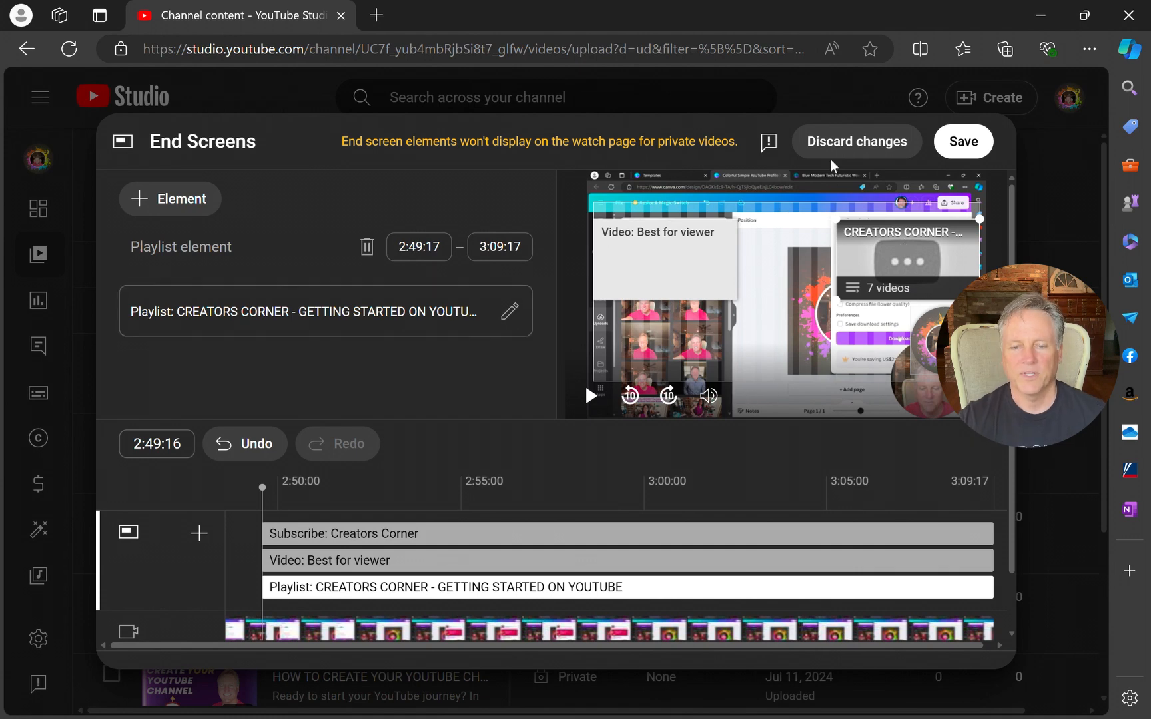
{"action": "left_click", "coordinate": [965, 152]}
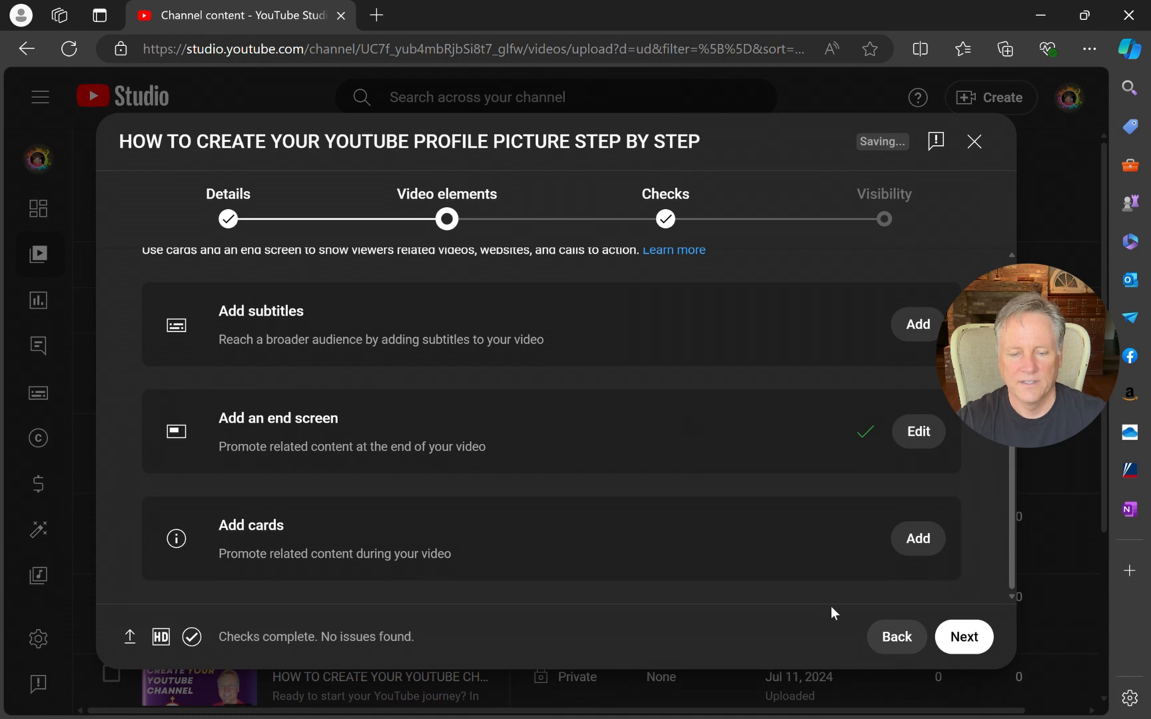
Step: Continue past the copyright checks to the visibility settings and try the Public and Private options
{"action": "left_click", "coordinate": [970, 640]}
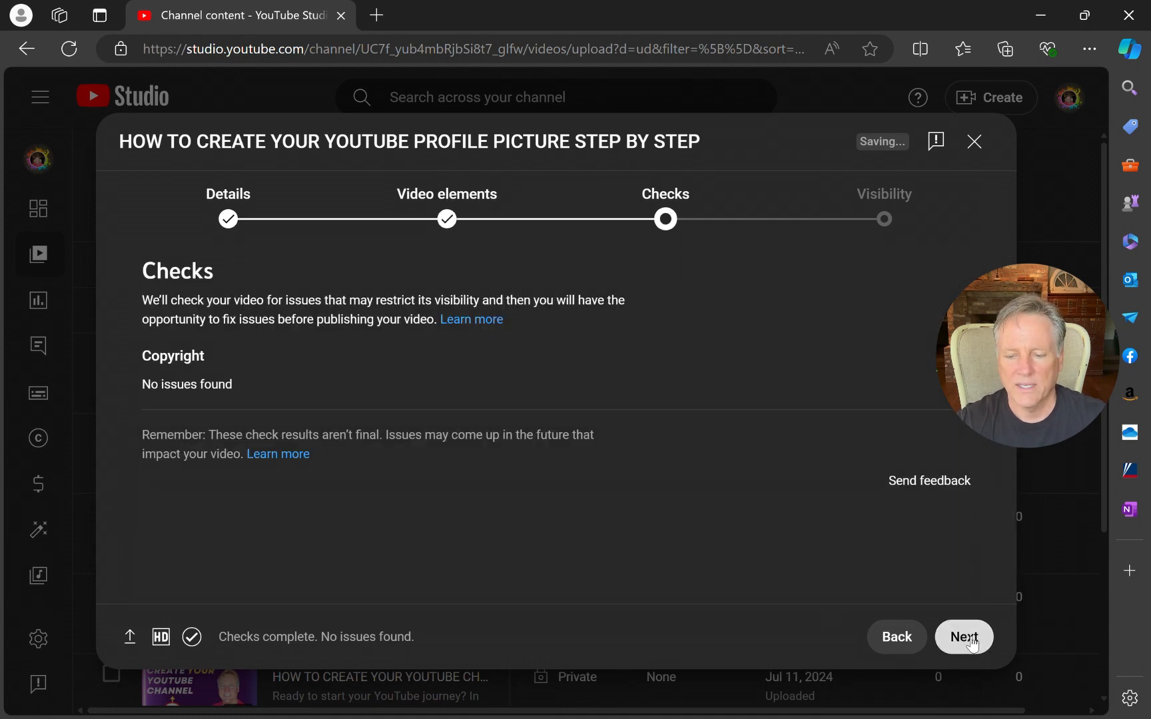
{"action": "left_click", "coordinate": [971, 641]}
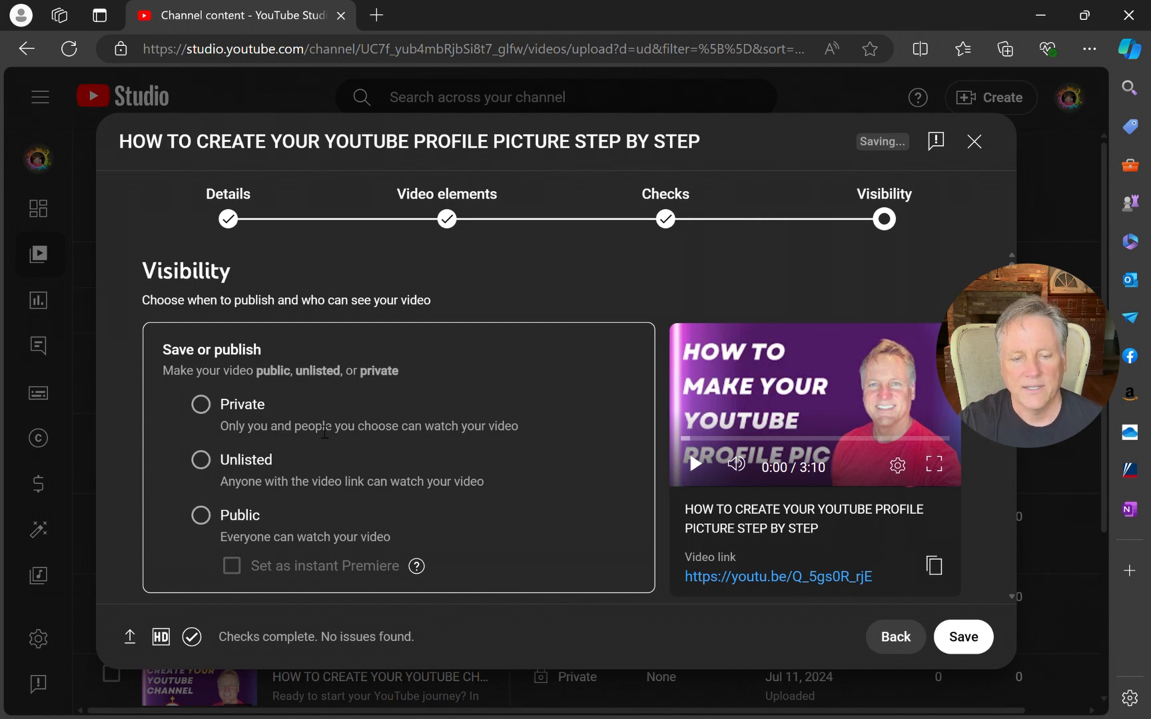
{"action": "left_click", "coordinate": [203, 518]}
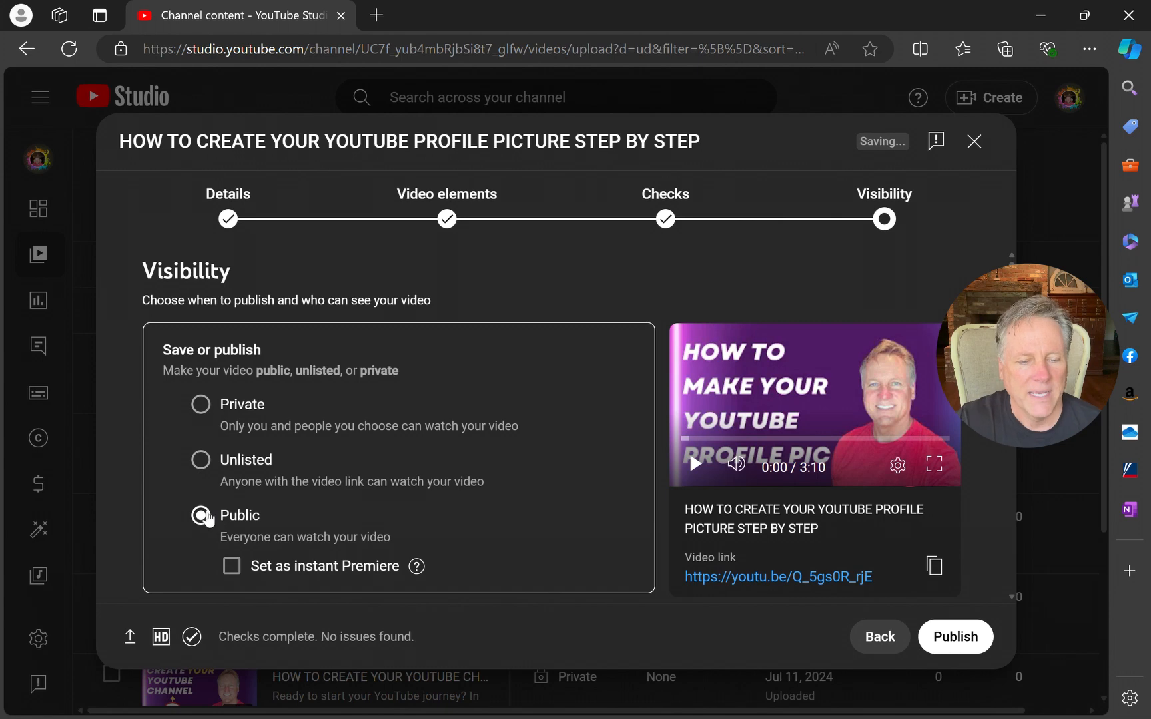
{"action": "left_click", "coordinate": [201, 404]}
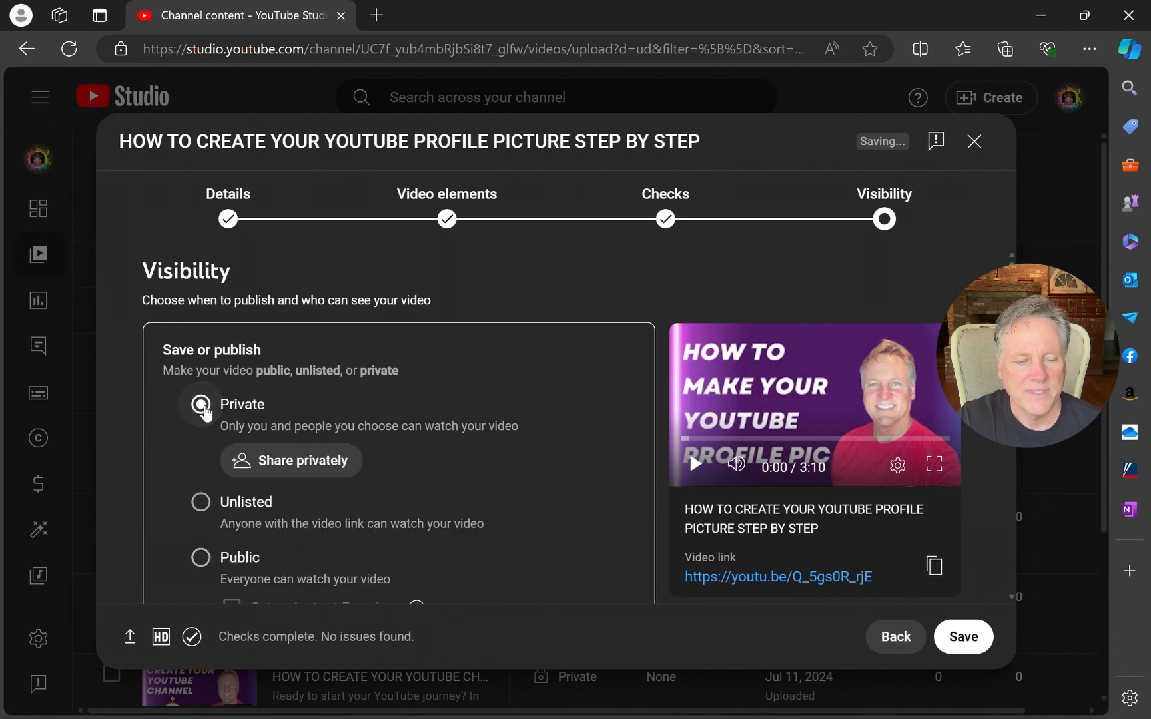
Step: Examine the date, time and Premiere options for scheduling the video as public, and return to the save or publish choices
{"action": "scroll", "coordinate": [559, 512], "scroll_direction": "down", "scroll_amount": 3}
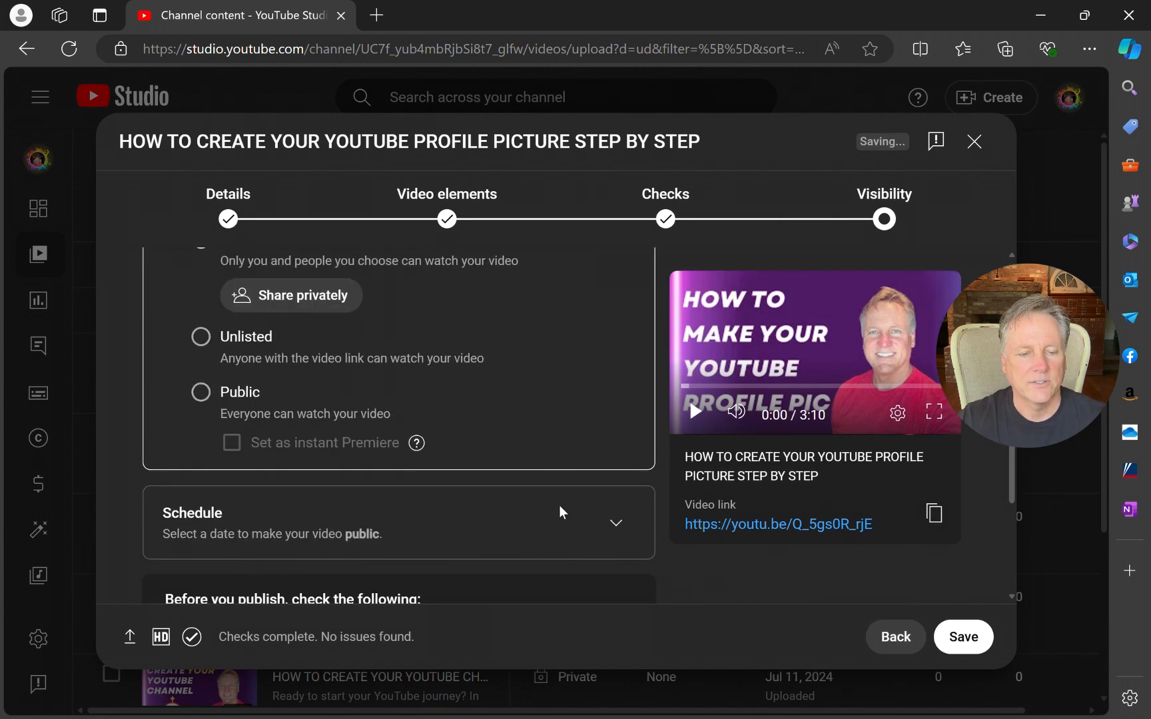
{"action": "left_click", "coordinate": [612, 521]}
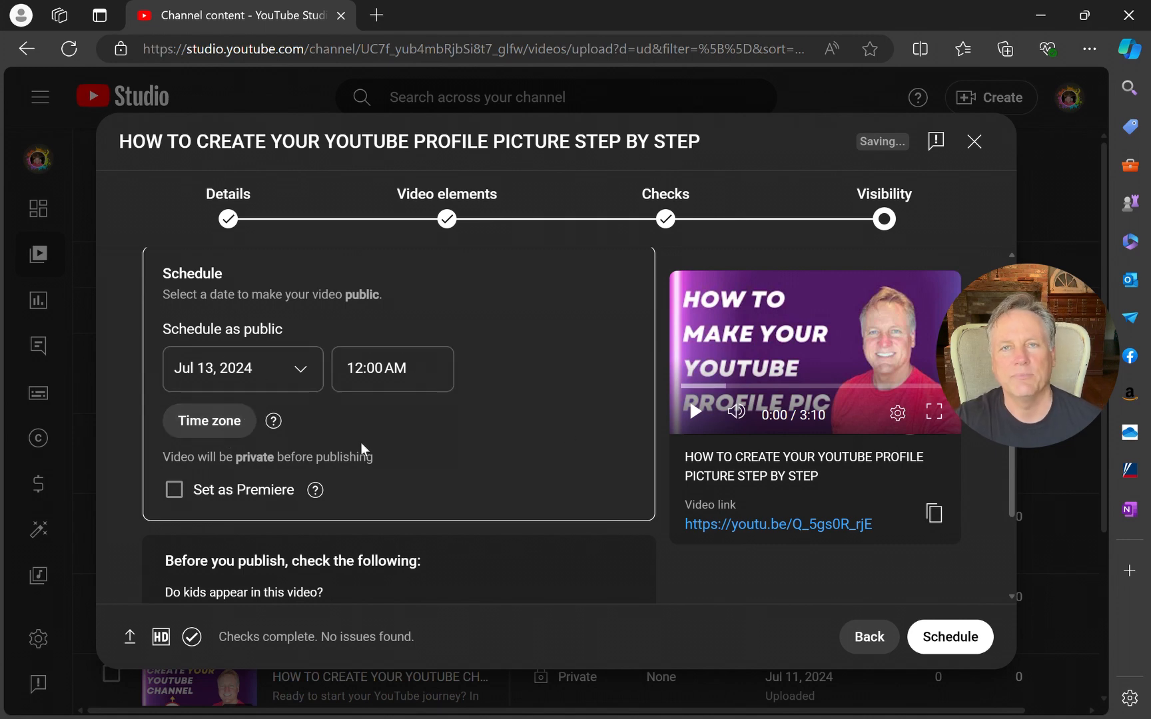
{"action": "scroll", "coordinate": [361, 442], "scroll_direction": "up", "scroll_amount": 1}
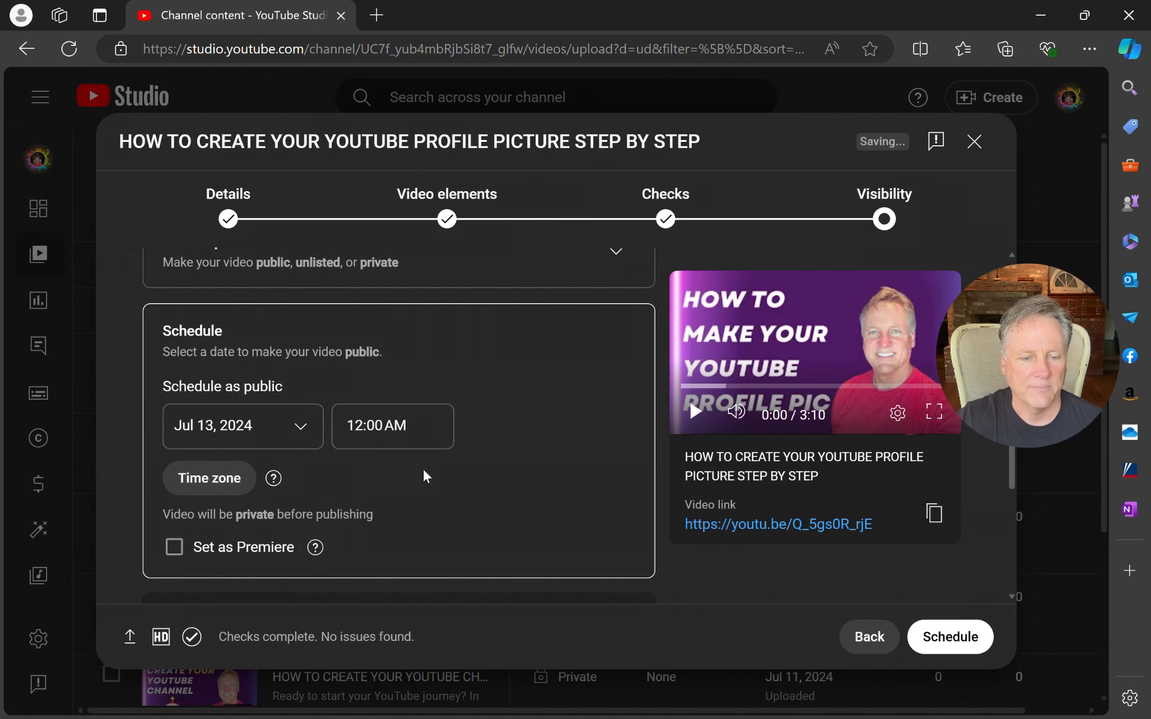
{"action": "scroll", "coordinate": [549, 408], "scroll_direction": "up", "scroll_amount": 1}
{"action": "scroll", "coordinate": [548, 408], "scroll_direction": "up", "scroll_amount": 1}
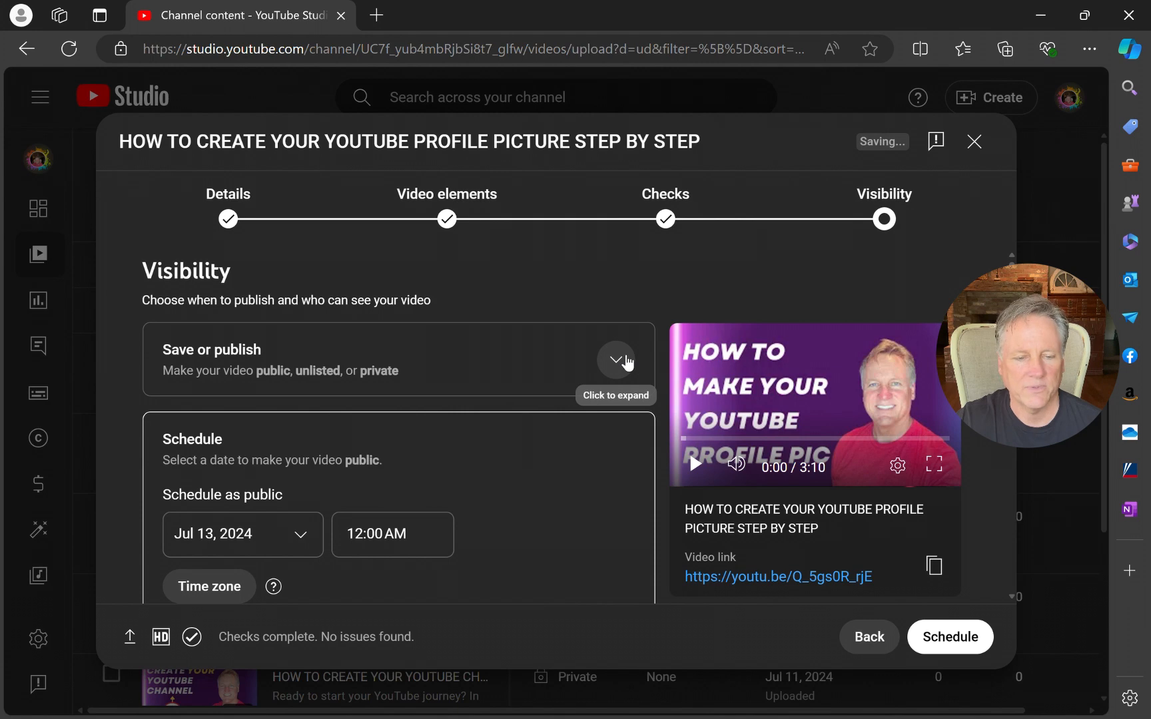
{"action": "left_click", "coordinate": [616, 360]}
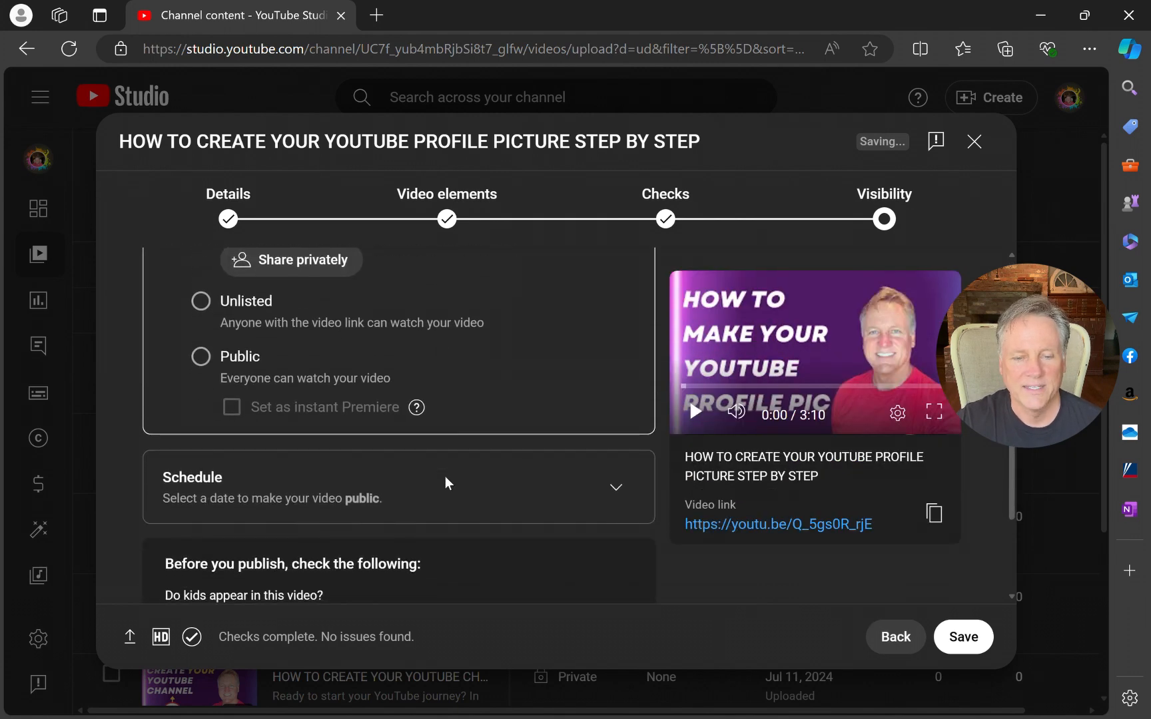
Step: Set the video's visibility to Public and look over the checks listed before publishing
{"action": "scroll", "coordinate": [444, 476], "scroll_direction": "down", "scroll_amount": 1}
{"action": "scroll", "coordinate": [445, 477], "scroll_direction": "up", "scroll_amount": 2}
{"action": "scroll", "coordinate": [445, 477], "scroll_direction": "up", "scroll_amount": 2}
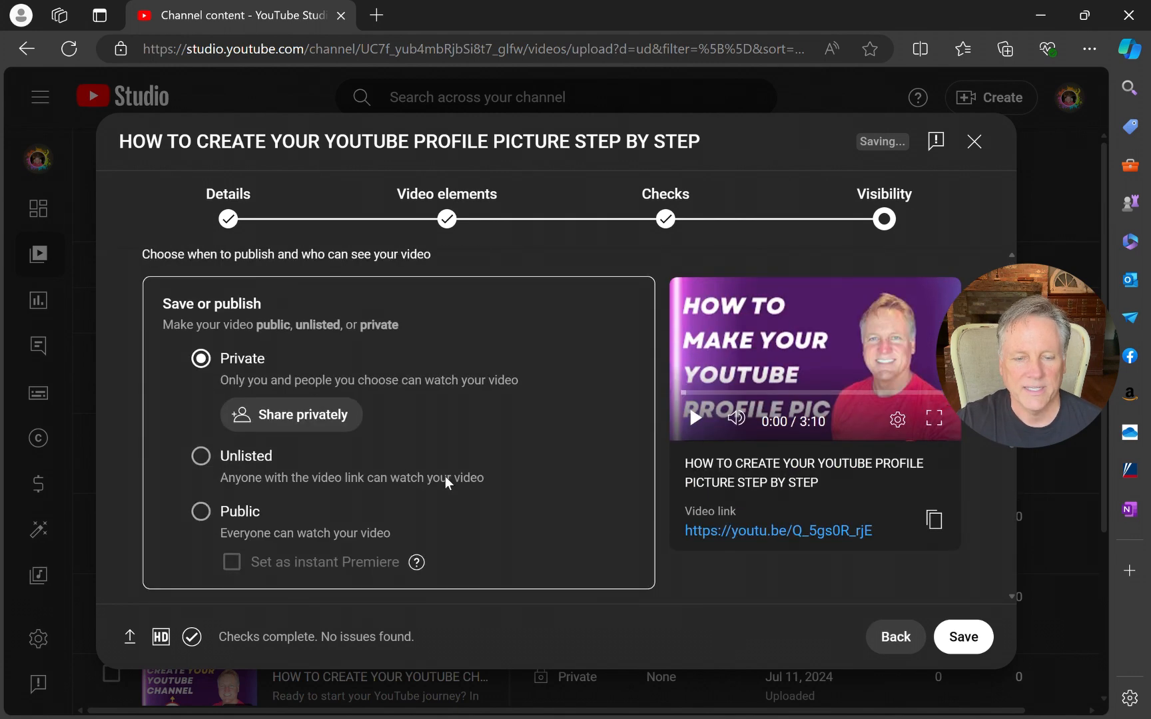
{"action": "scroll", "coordinate": [445, 477], "scroll_direction": "up", "scroll_amount": 1}
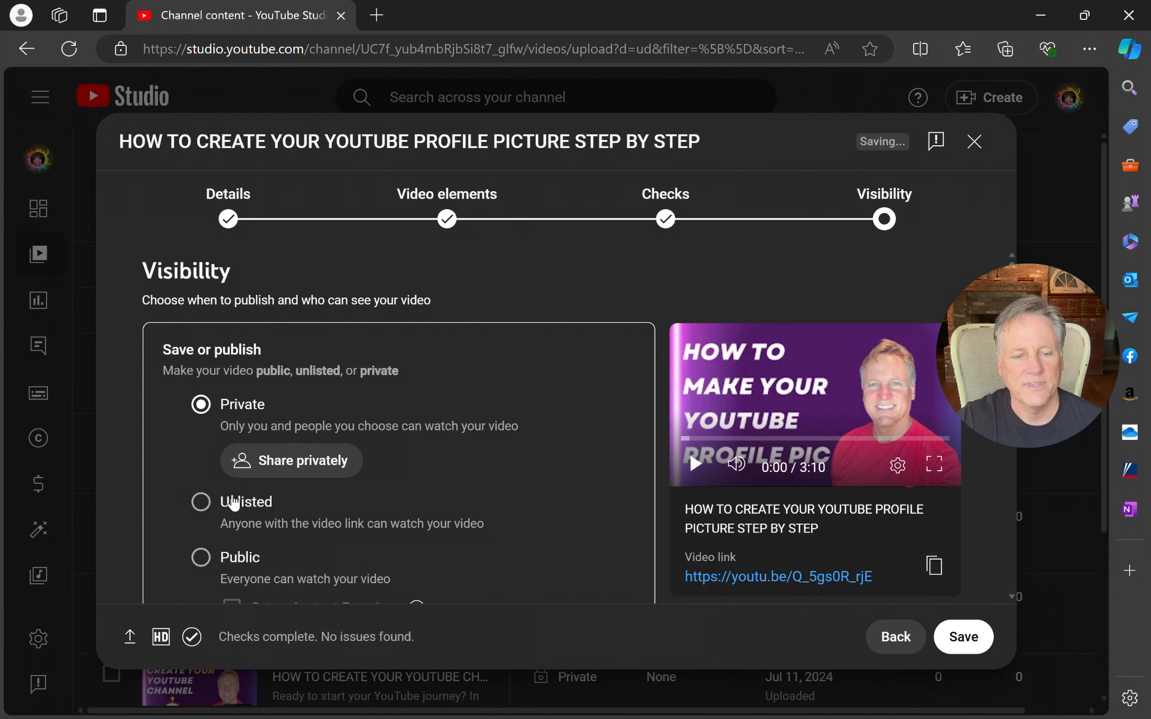
{"action": "left_click", "coordinate": [200, 559]}
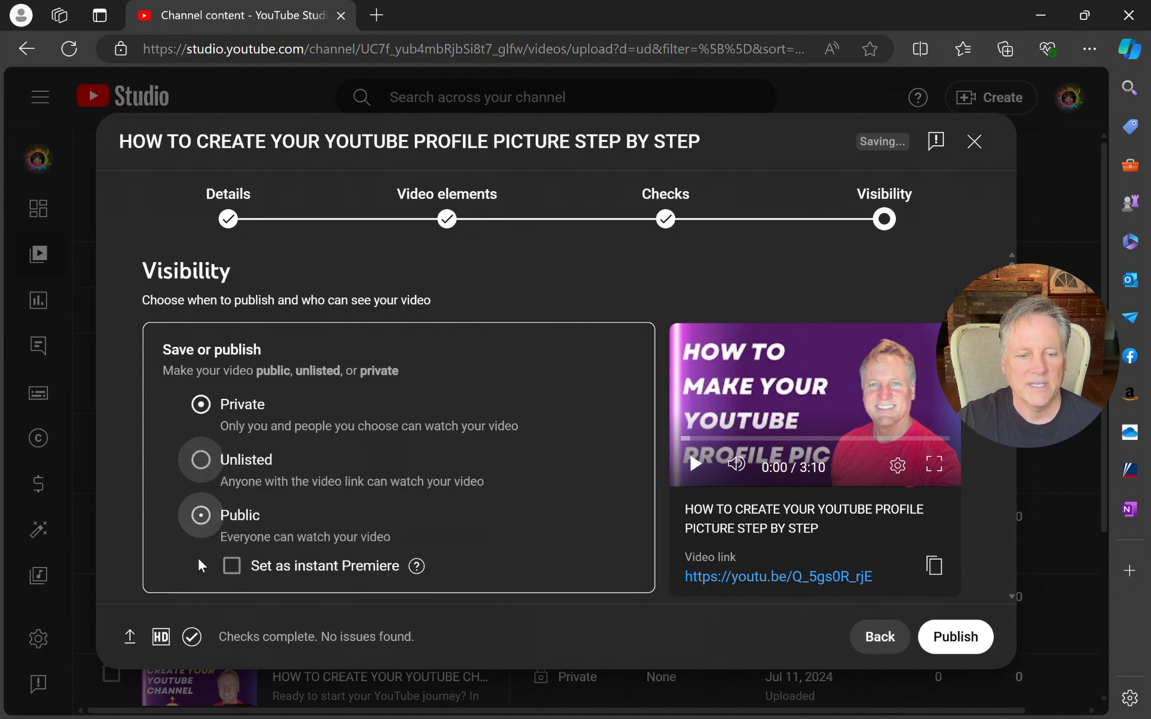
{"action": "scroll", "coordinate": [564, 502], "scroll_direction": "down", "scroll_amount": 3}
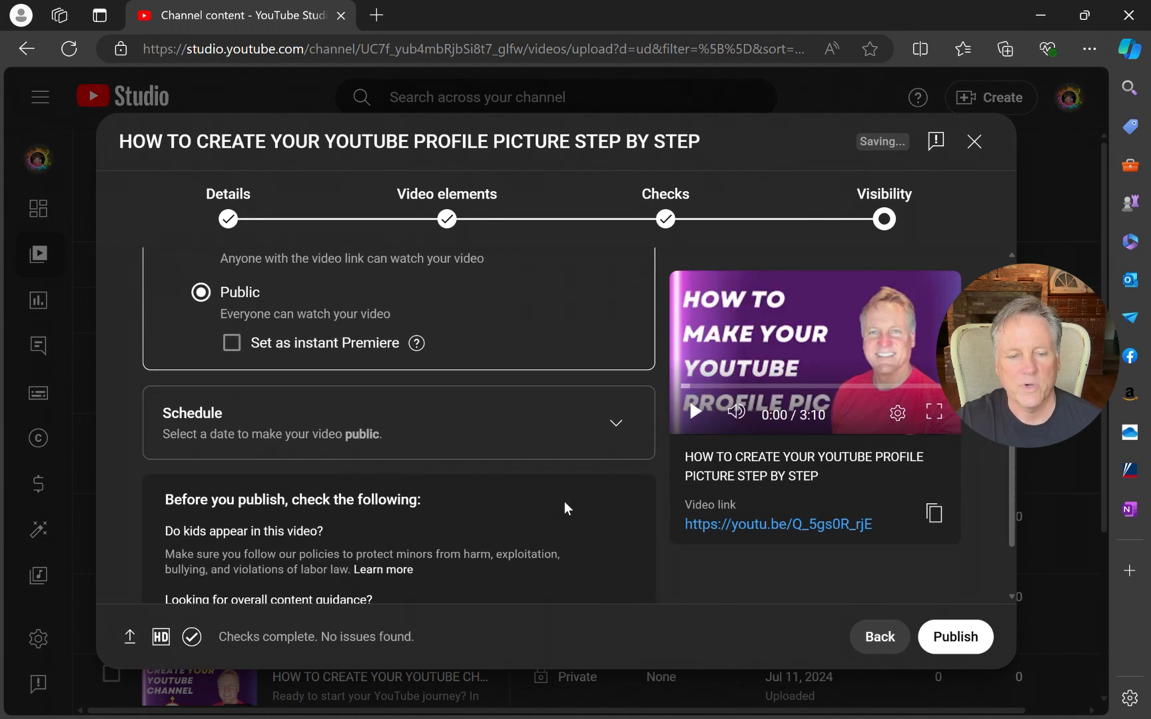